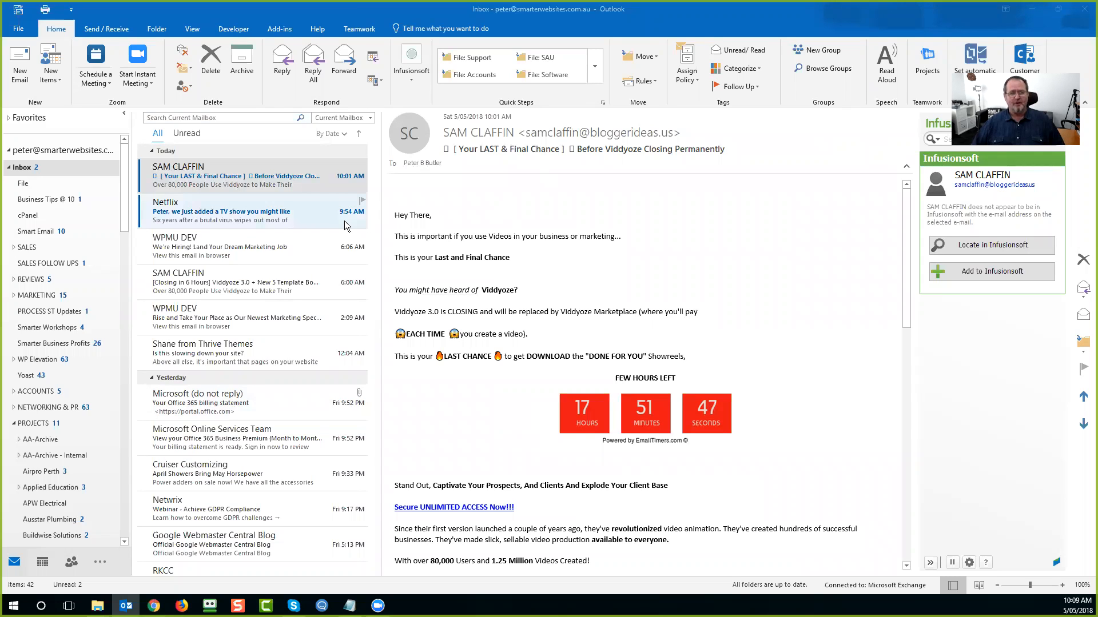
Step: Delete the newest Viddyoze closing email and the Netflix email from the inbox
{"action": "left_click", "coordinate": [271, 178]}
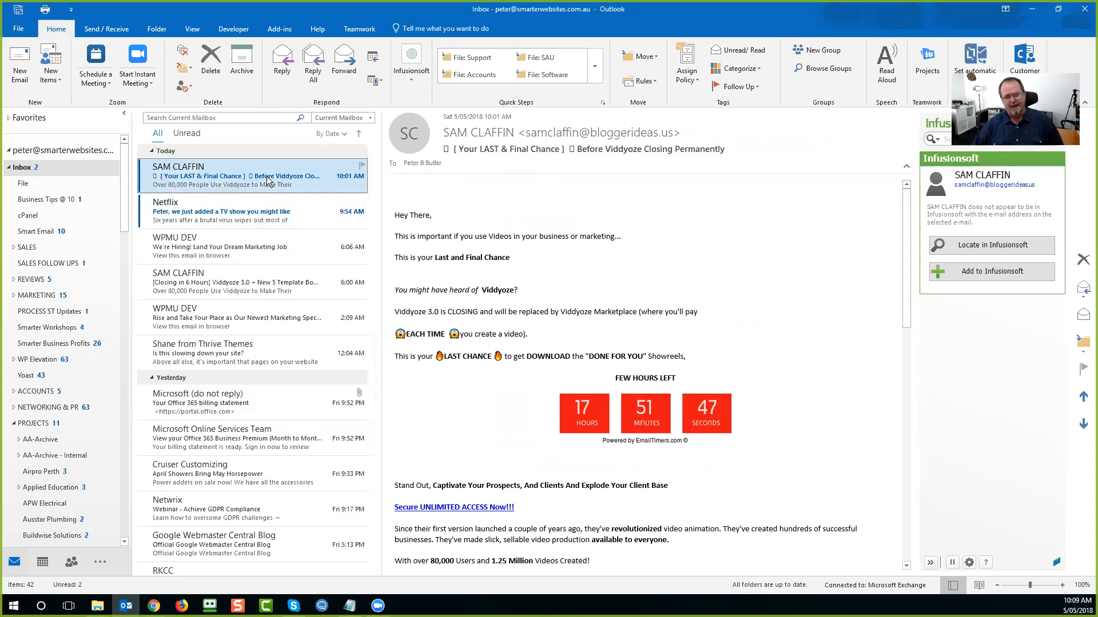
{"action": "left_click", "coordinate": [206, 92]}
{"action": "left_click", "coordinate": [216, 78]}
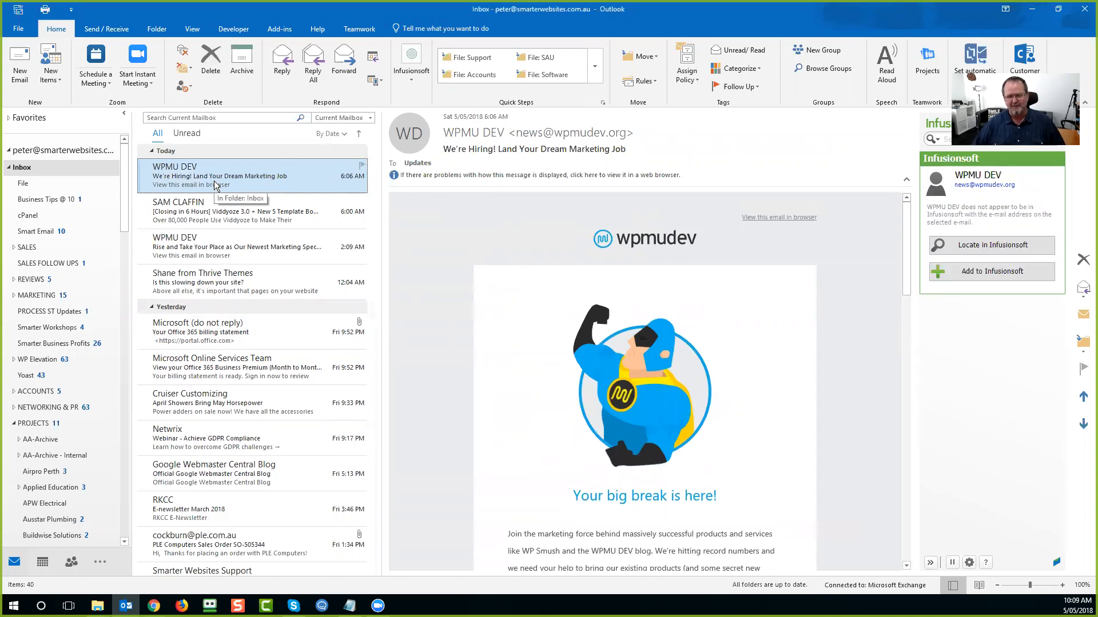
Step: File the two WPMU DEV emails with the File: Software quick step and delete the Viddyoze "Closing in 6 Hours" email between them
{"action": "left_click", "coordinate": [534, 75]}
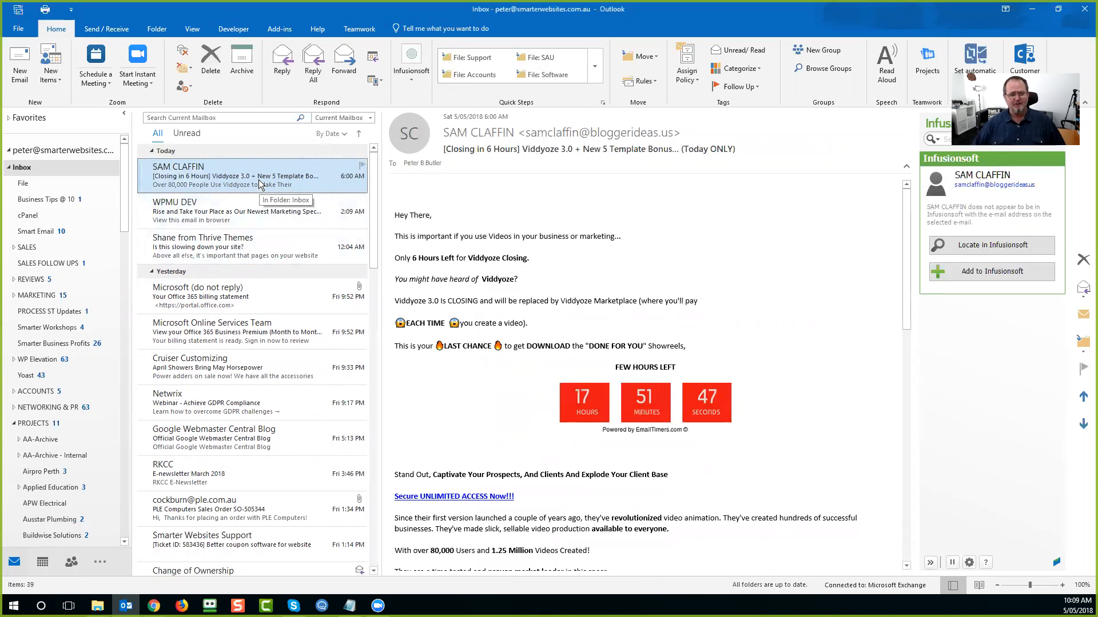
{"action": "left_click", "coordinate": [14, 424]}
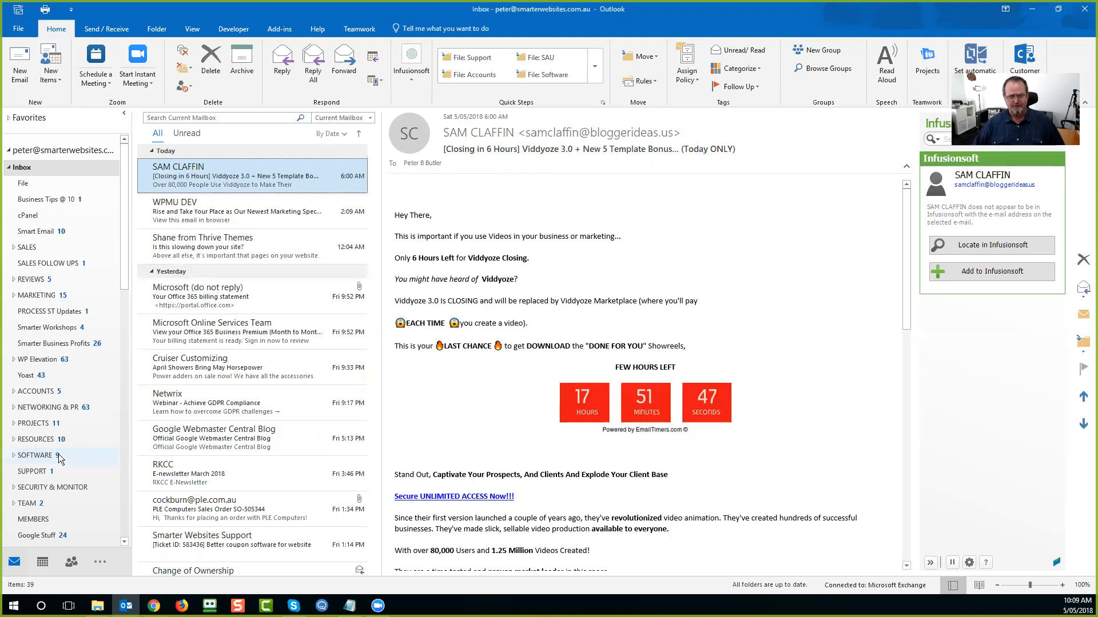
{"action": "left_click", "coordinate": [211, 63]}
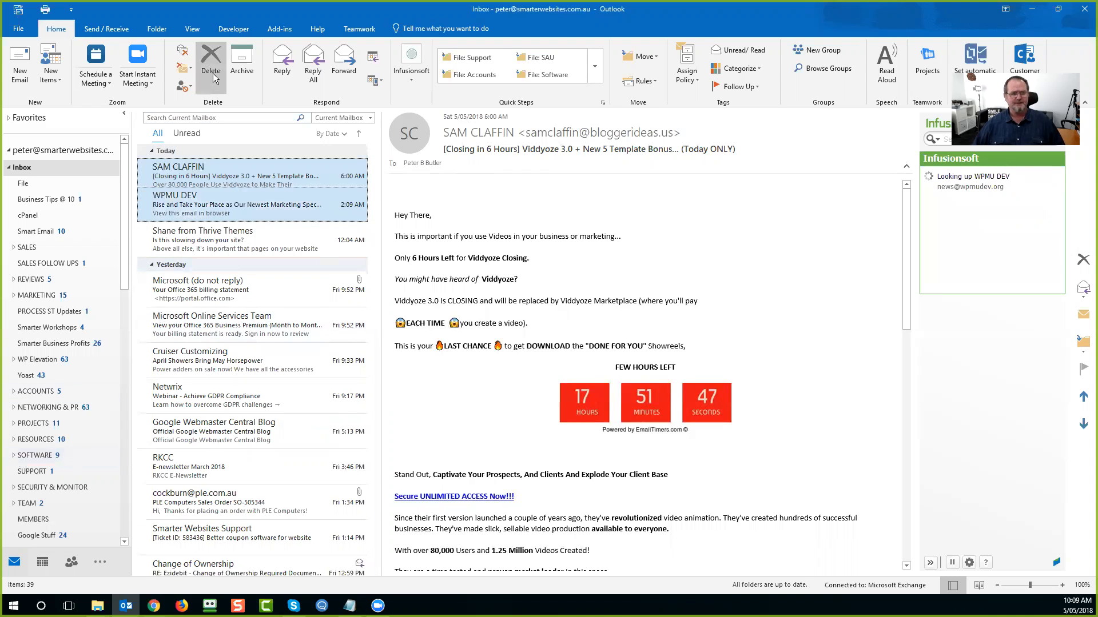
{"action": "left_click", "coordinate": [542, 74]}
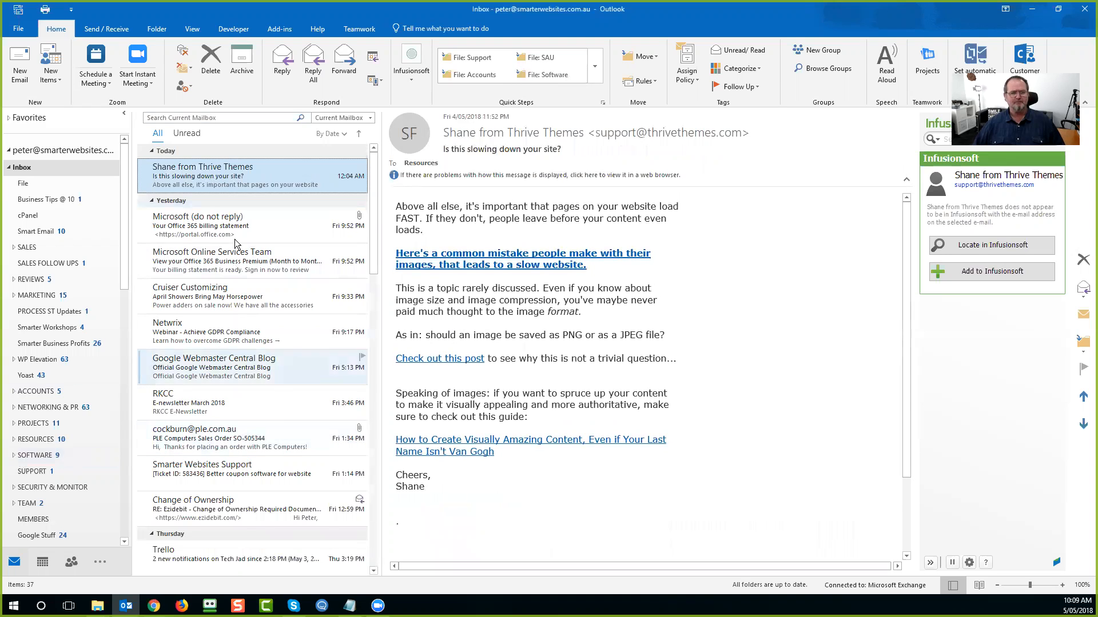
Step: File both Microsoft Office 365 billing emails with the File: Accounts quick step, and delete the Cruiser Customizing and Netwrix emails
{"action": "left_click", "coordinate": [257, 229]}
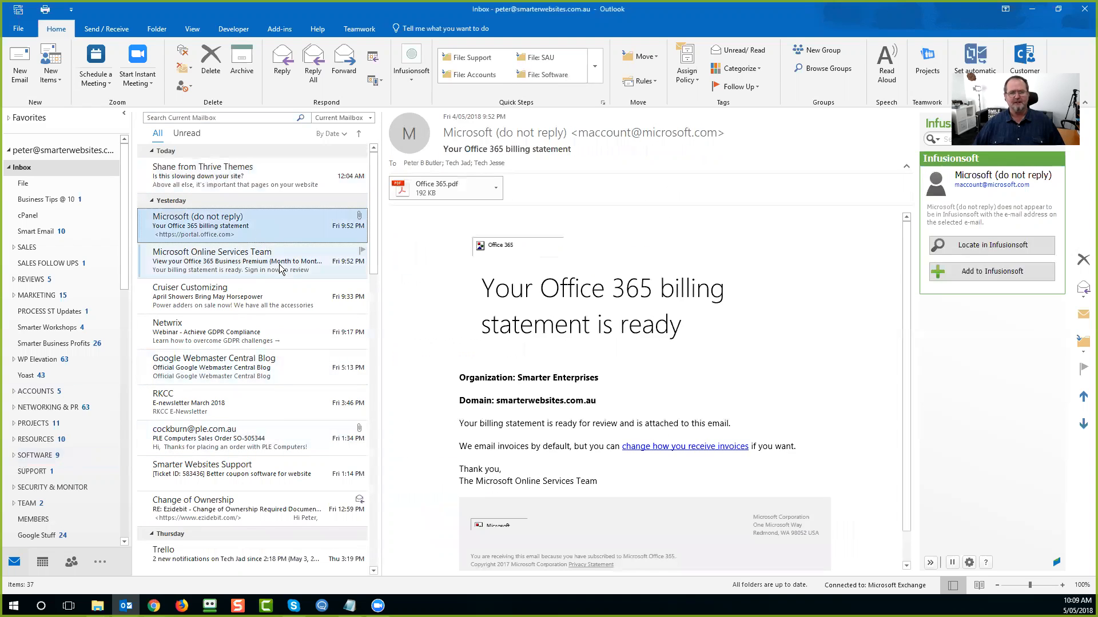
{"action": "left_click", "coordinate": [482, 75]}
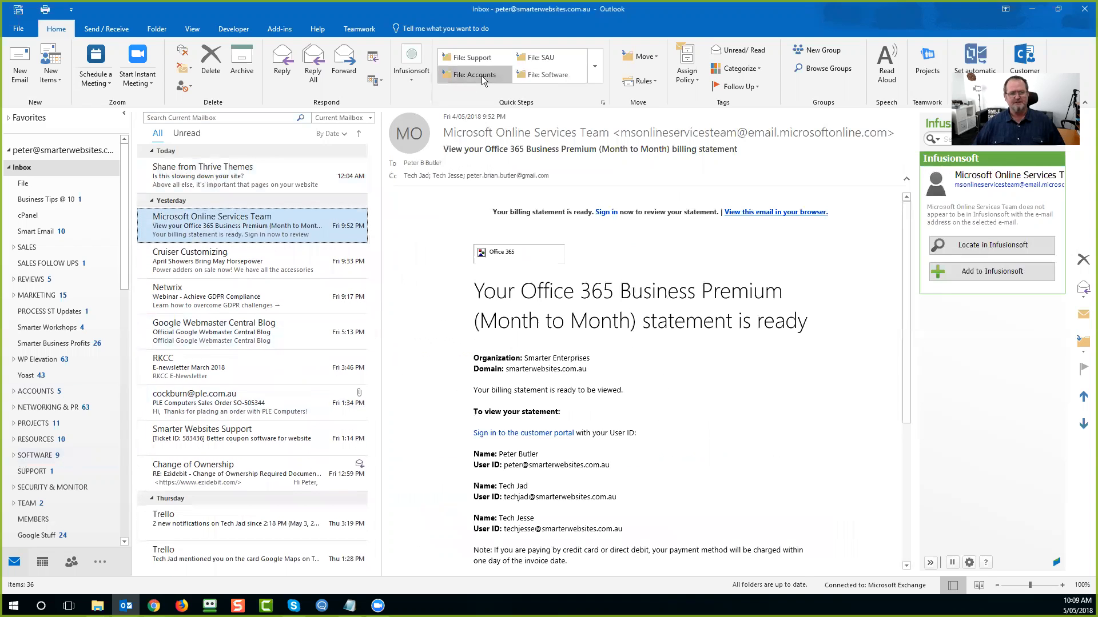
{"action": "left_click", "coordinate": [481, 76]}
{"action": "left_click", "coordinate": [210, 61]}
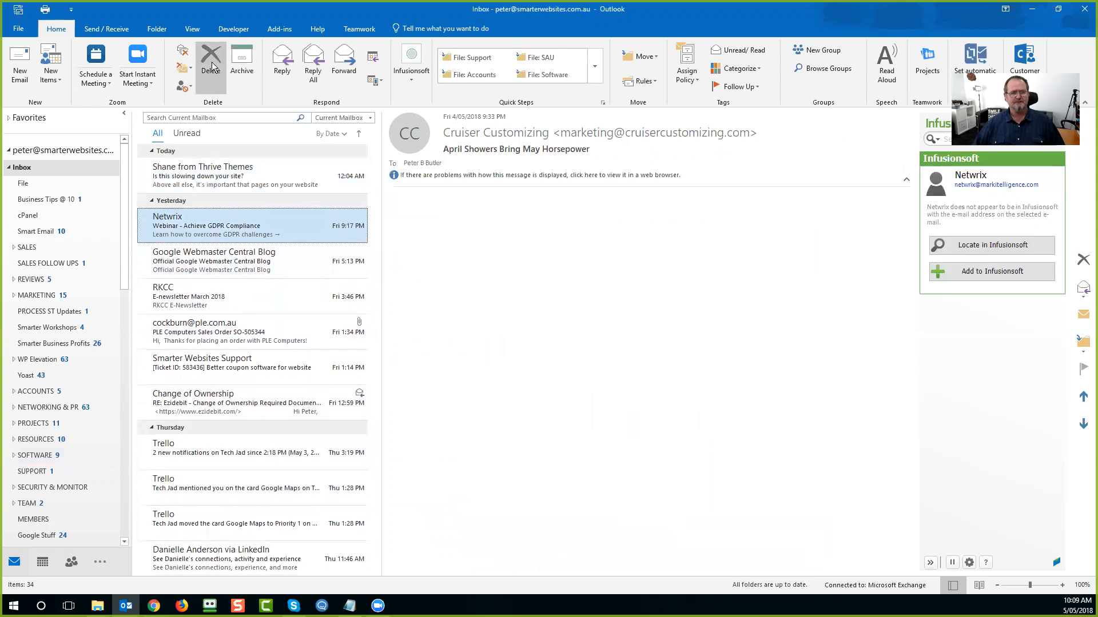
{"action": "left_click", "coordinate": [212, 62]}
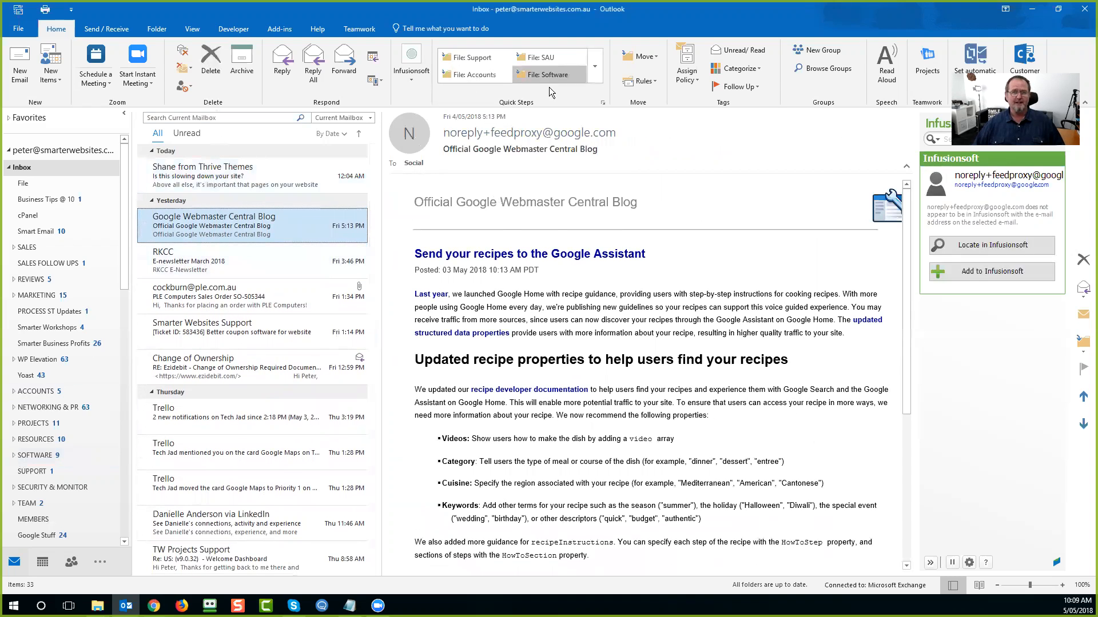
Step: Move the Google Webmaster Central Blog email to the Google Stuff folder and the RKCC e-newsletter to the NETWORKING & PR folder
{"action": "scroll", "coordinate": [119, 277], "scroll_direction": "down", "scroll_amount": 2}
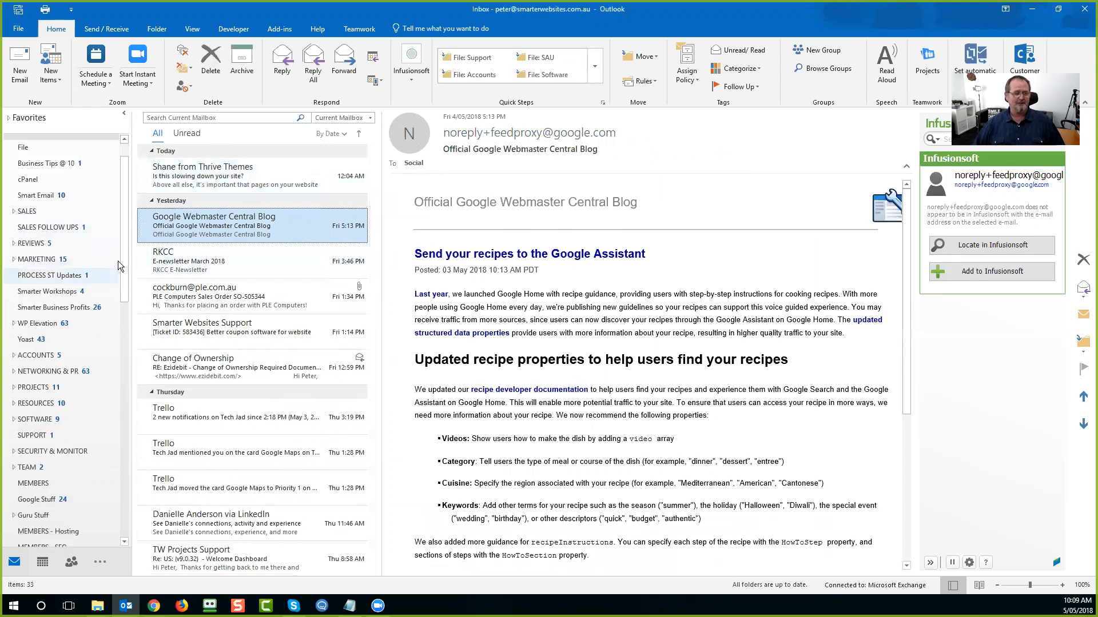
{"action": "left_click_drag", "start_coordinate": [189, 226], "coordinate": [59, 455]}
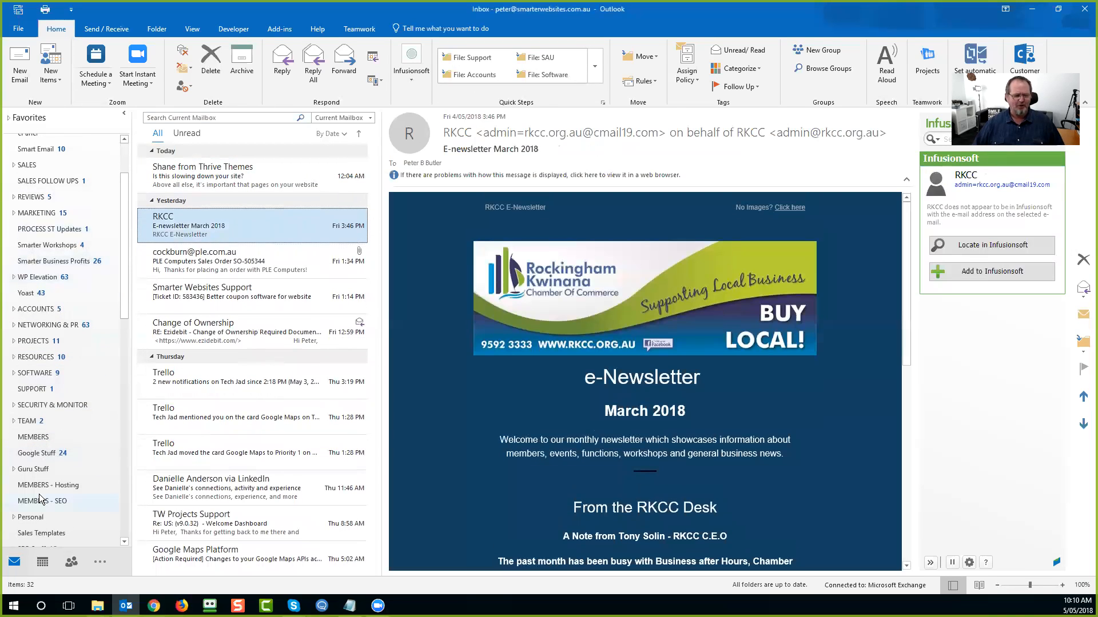
{"action": "scroll", "coordinate": [58, 430], "scroll_direction": "up", "scroll_amount": 2}
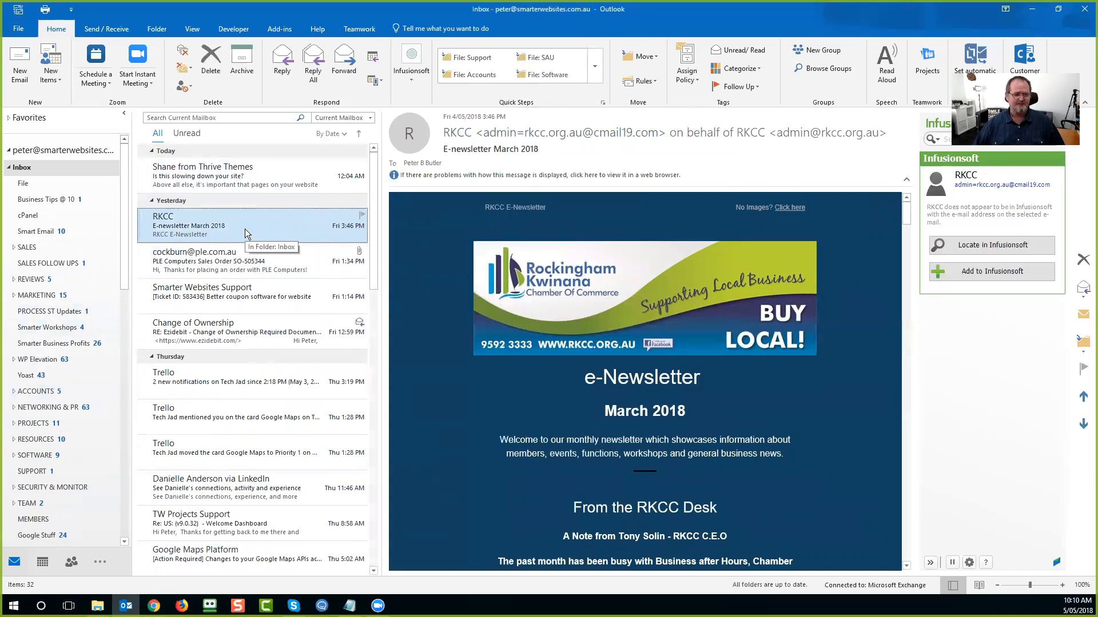
{"action": "left_click_drag", "start_coordinate": [244, 228], "coordinate": [73, 403]}
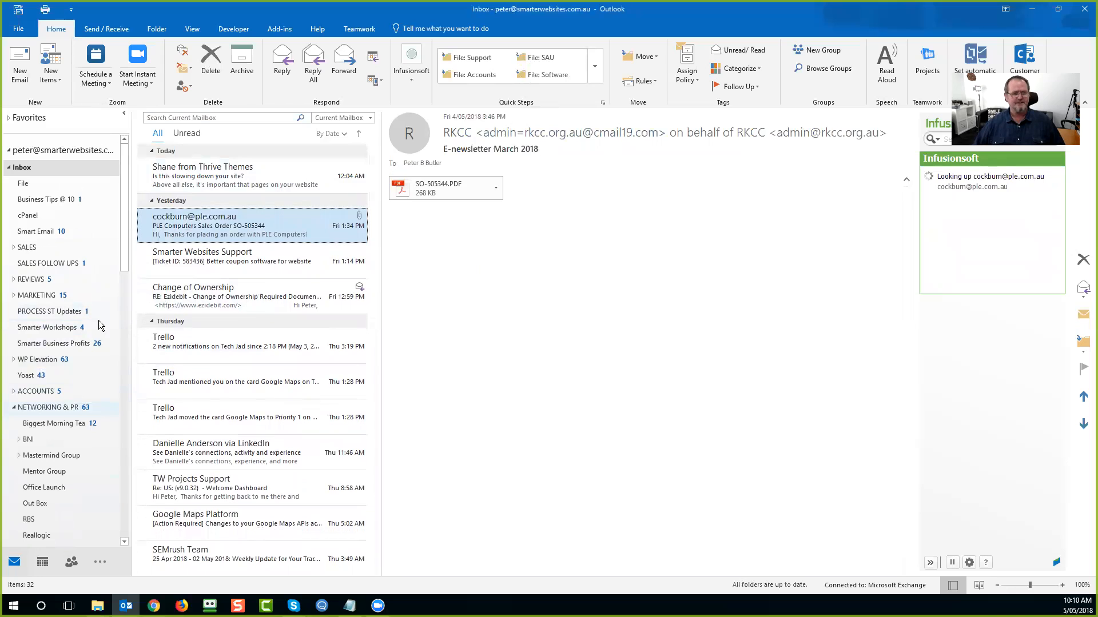
Step: File the PLE Computers sales order and Ezidebit ownership emails with File: Accounts, and the coupon software ticket with File: Support
{"action": "left_click", "coordinate": [485, 76]}
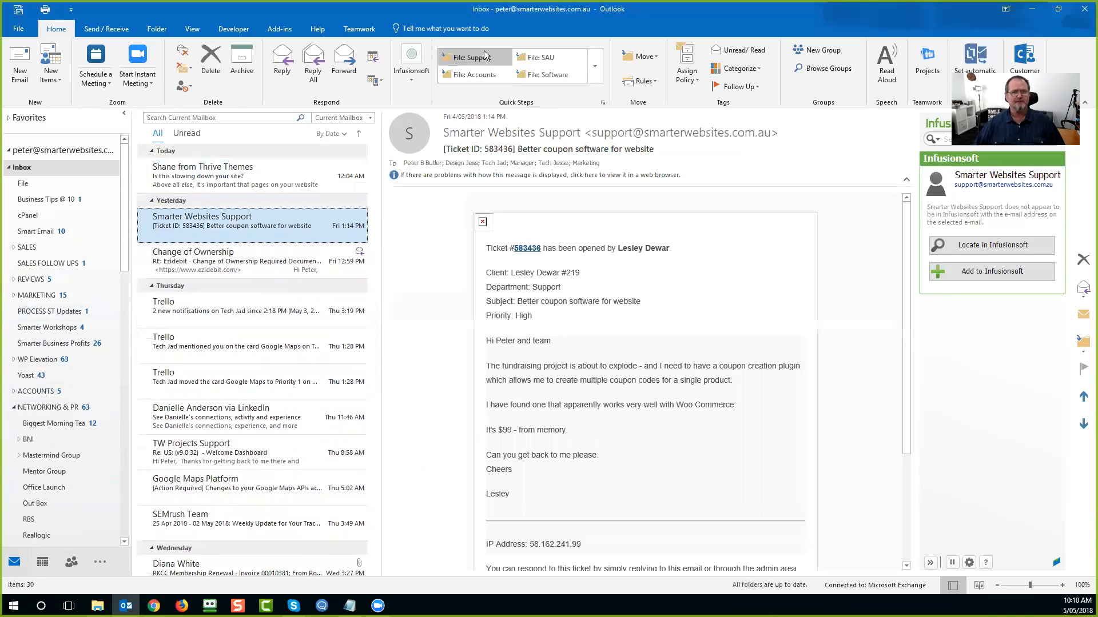
{"action": "left_click", "coordinate": [482, 57]}
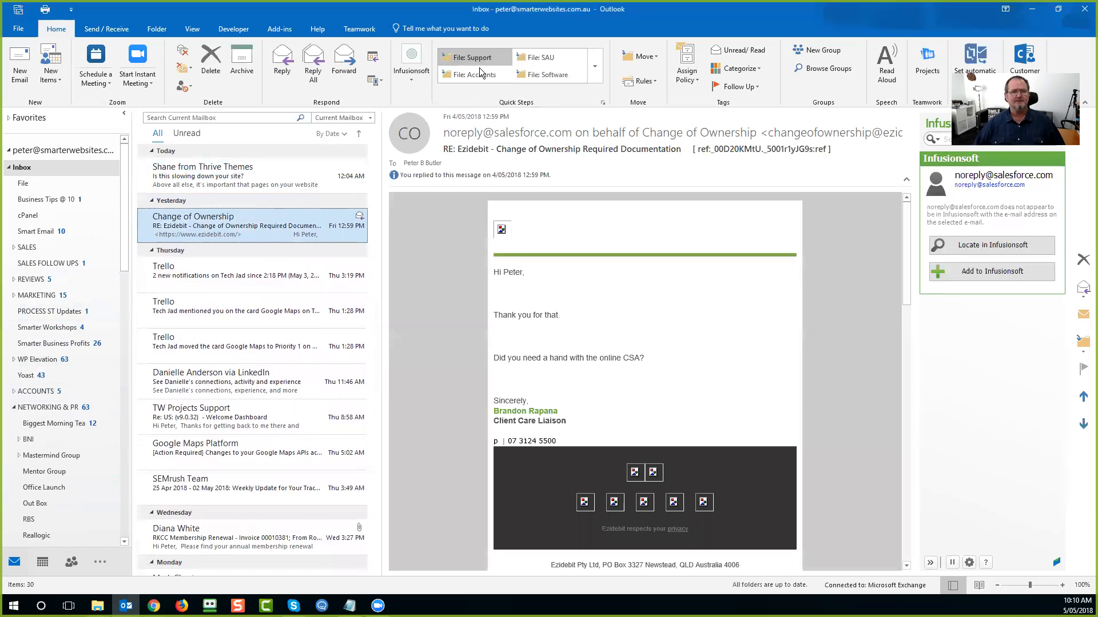
{"action": "left_click", "coordinate": [478, 78]}
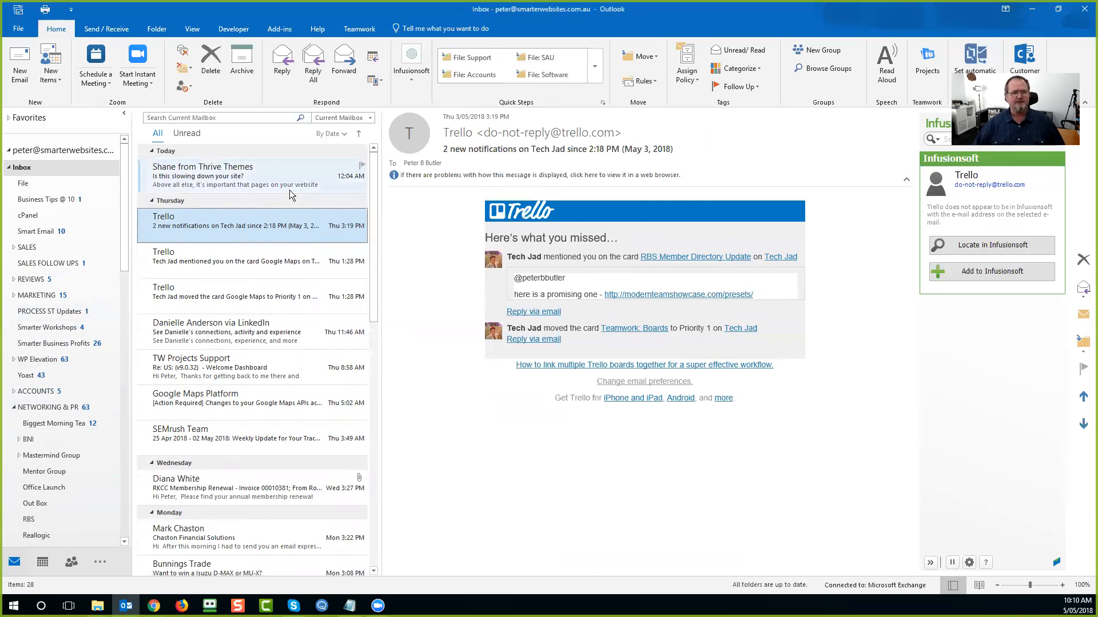
Step: Start a new "New E-mail To" quick step and name it "Review Request"
{"action": "left_click", "coordinate": [598, 73]}
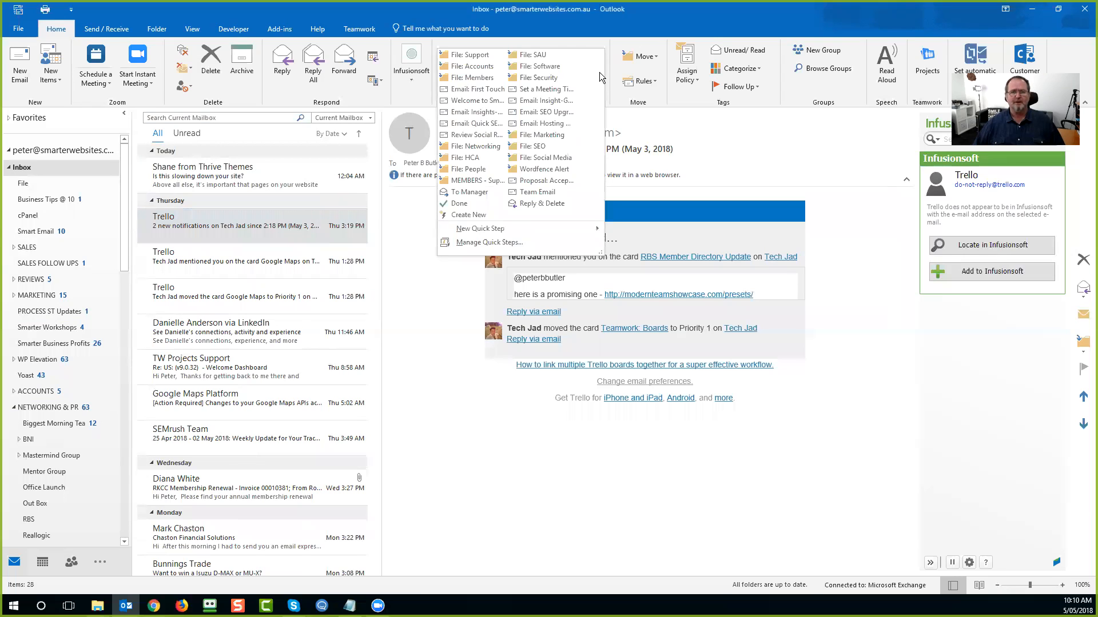
{"action": "mouse_move", "coordinate": [486, 234]}
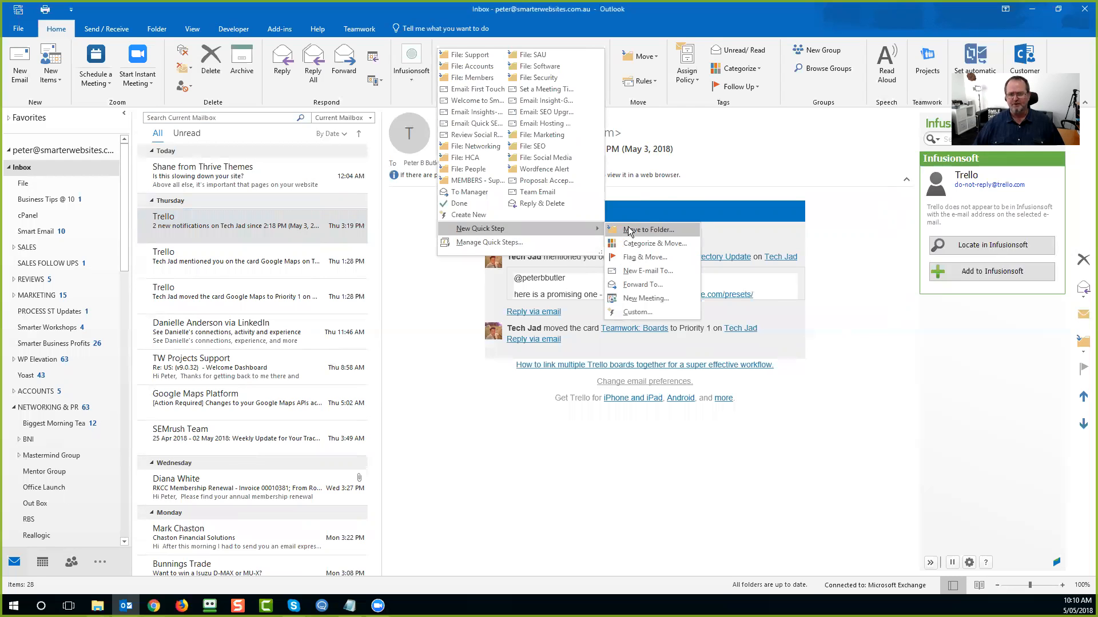
{"action": "left_click", "coordinate": [641, 268]}
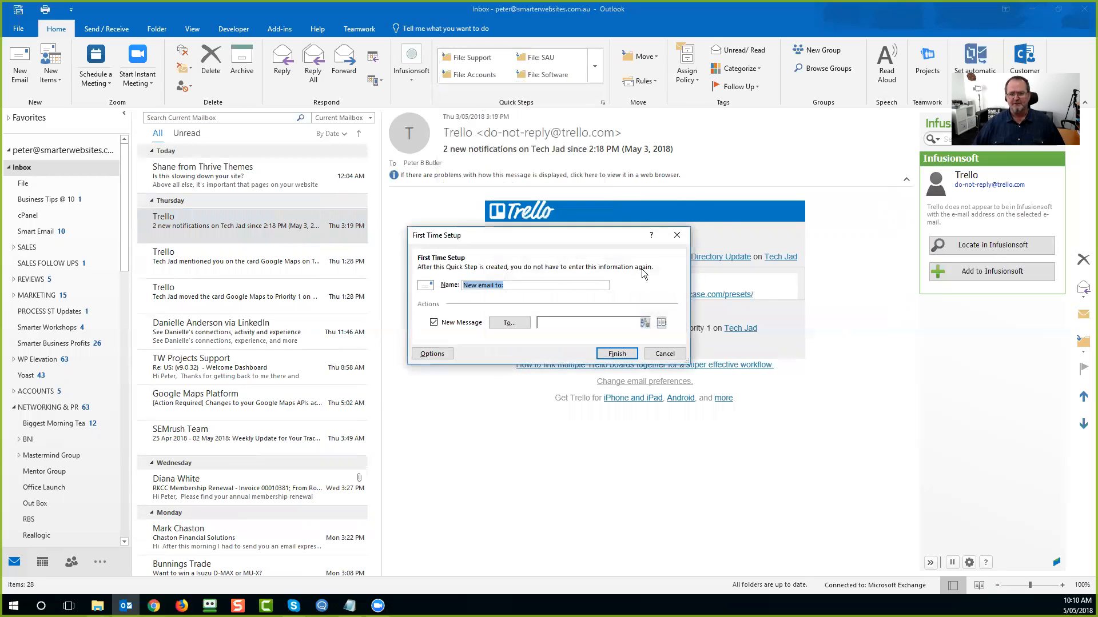
{"action": "key", "text": "alt+Tab"}
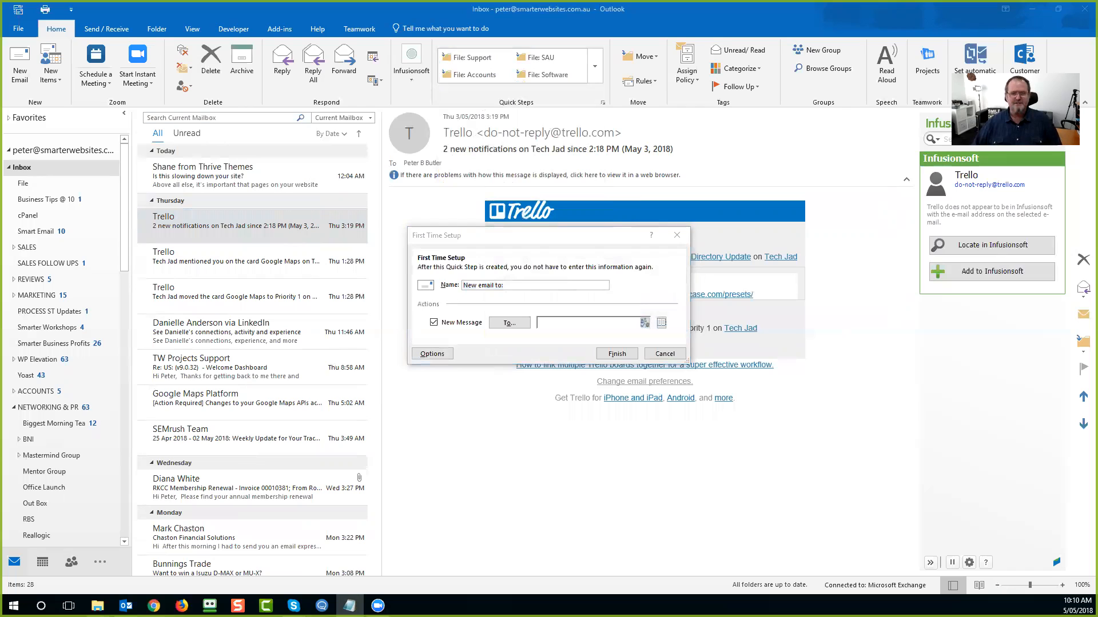
{"action": "key", "text": "alt+Tab"}
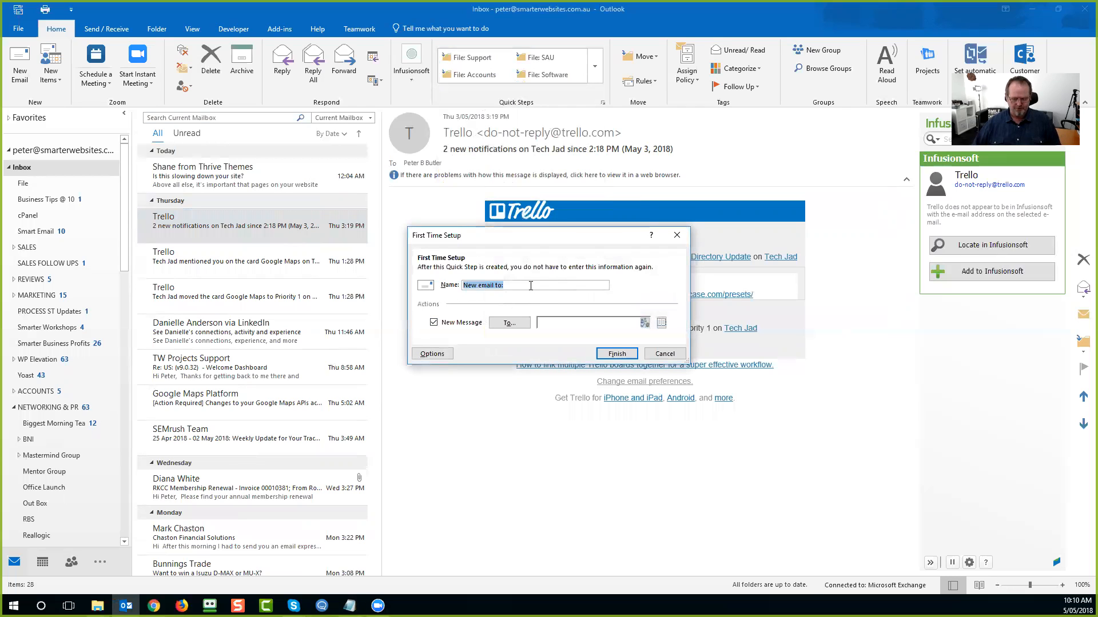
{"action": "type", "text": "Review Request"}
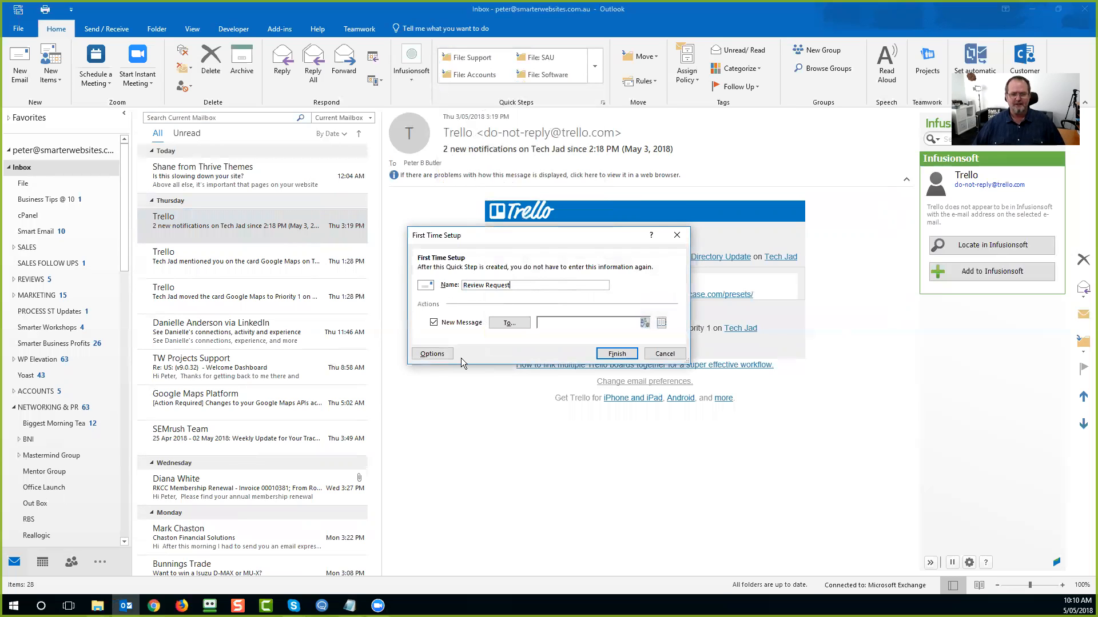
Step: Open the full settings of the Review Request quick step, keep New Message as its action, and show the additional message options
{"action": "left_click", "coordinate": [441, 354]}
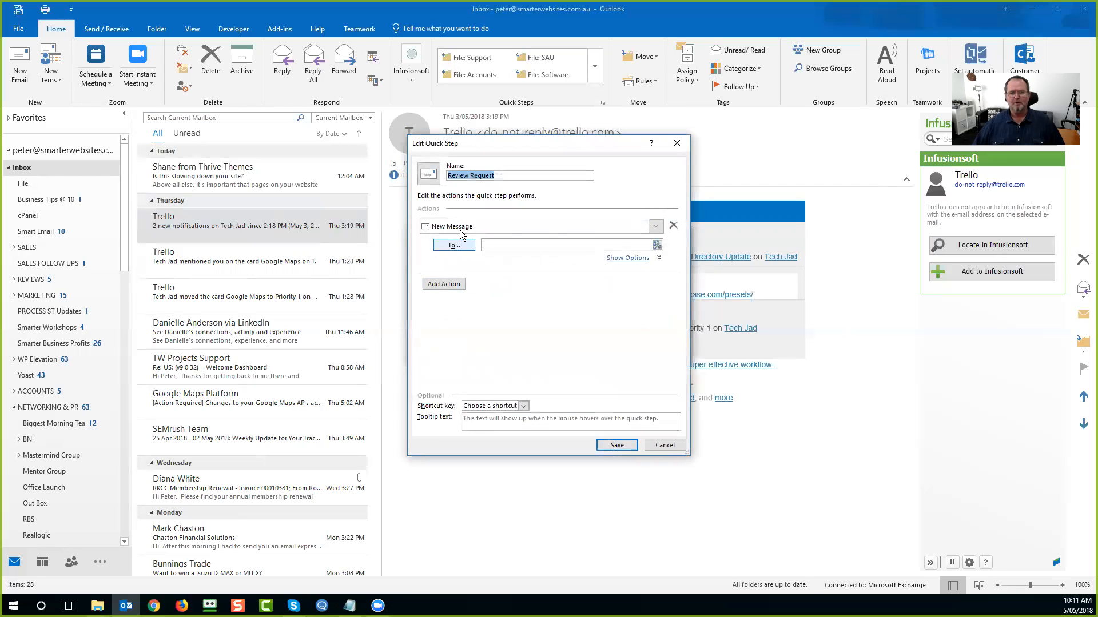
{"action": "left_click", "coordinate": [656, 226]}
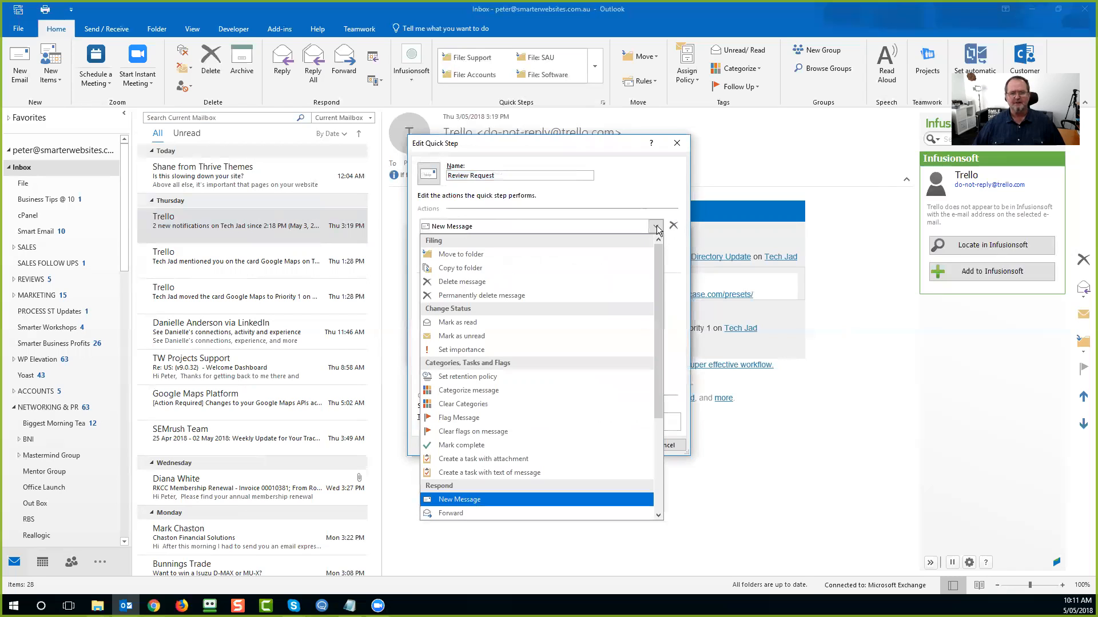
{"action": "left_click", "coordinate": [656, 227]}
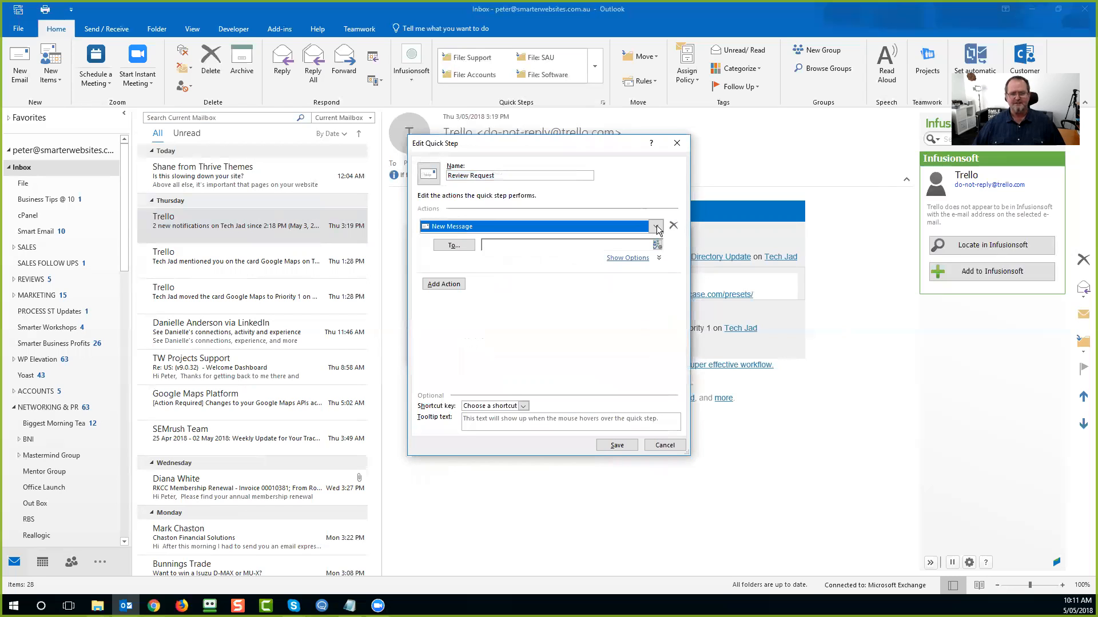
{"action": "left_click", "coordinate": [556, 246]}
{"action": "left_click", "coordinate": [628, 258]}
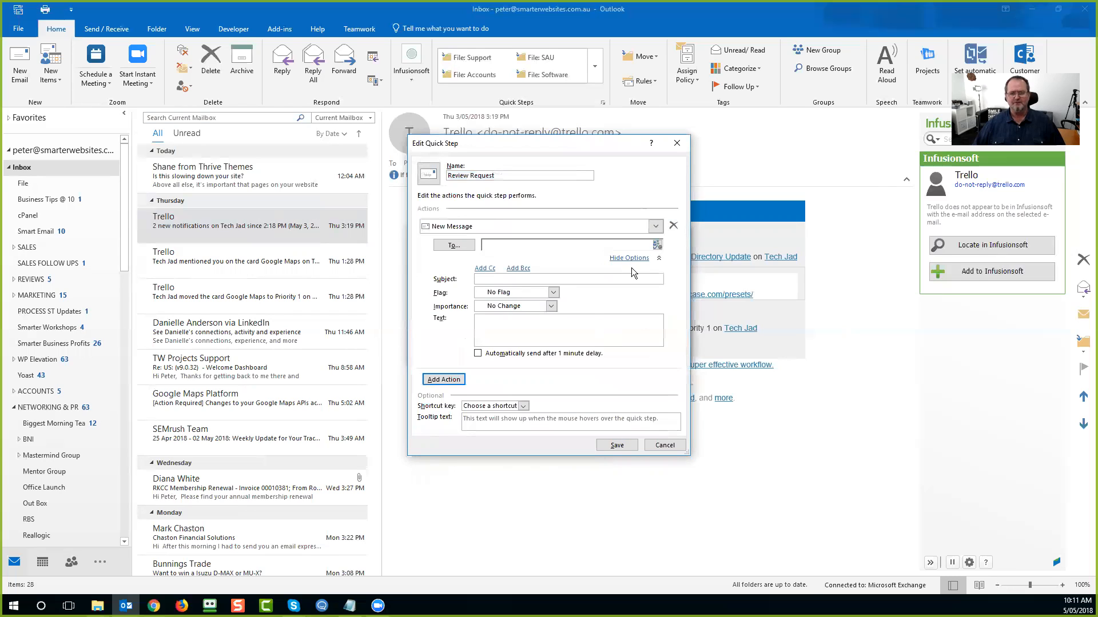
Step: Set the message subject to "Lifeblood of business, a personal request..." and paste the prepared review request wording as the message text
{"action": "key", "text": "alt+Tab"}
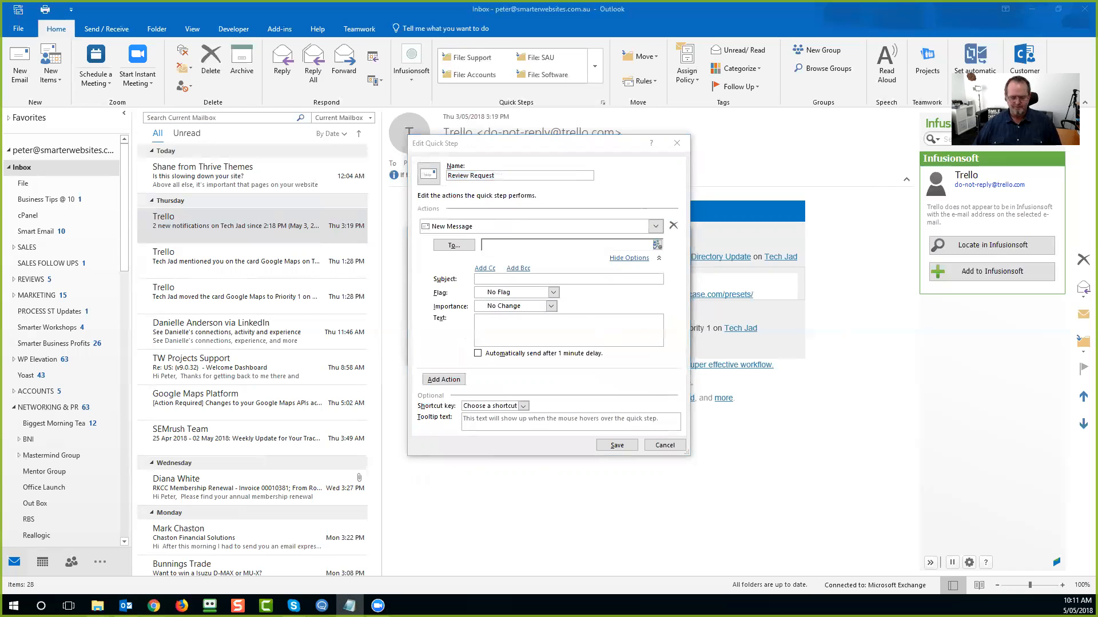
{"action": "left_click", "coordinate": [530, 279]}
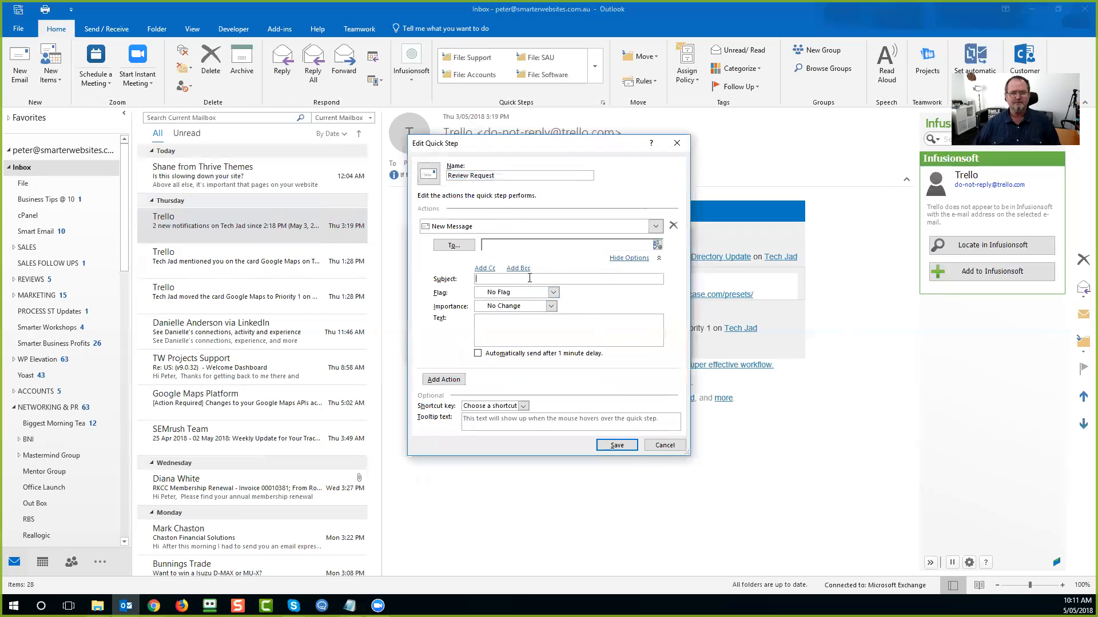
{"action": "type", "text": "Lifeblood of business, a personal request..."}
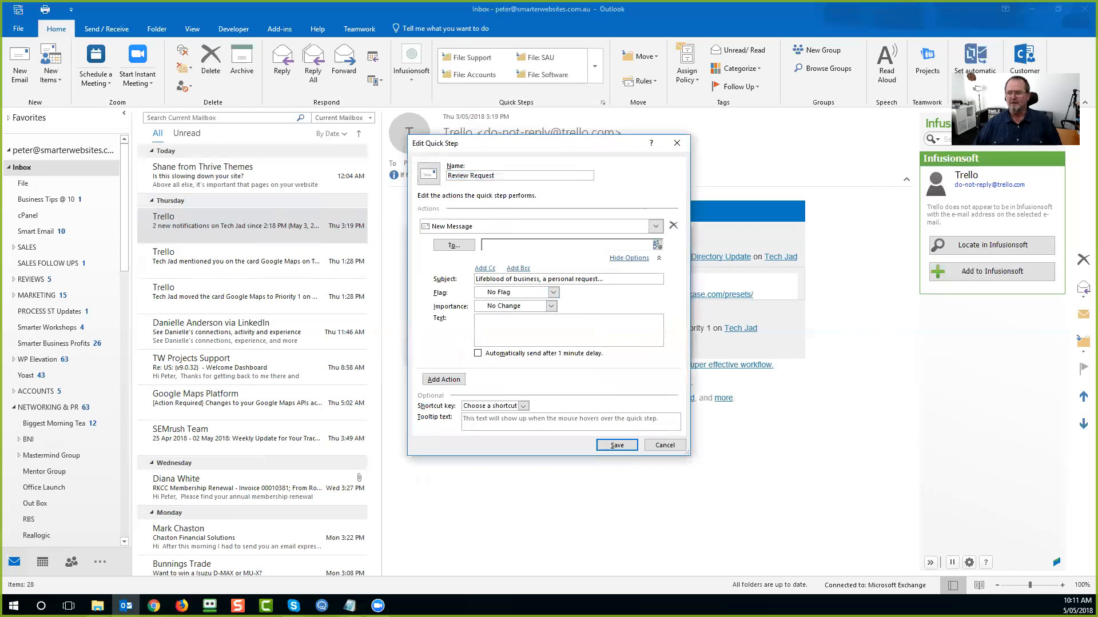
{"action": "key", "text": "alt+Tab"}
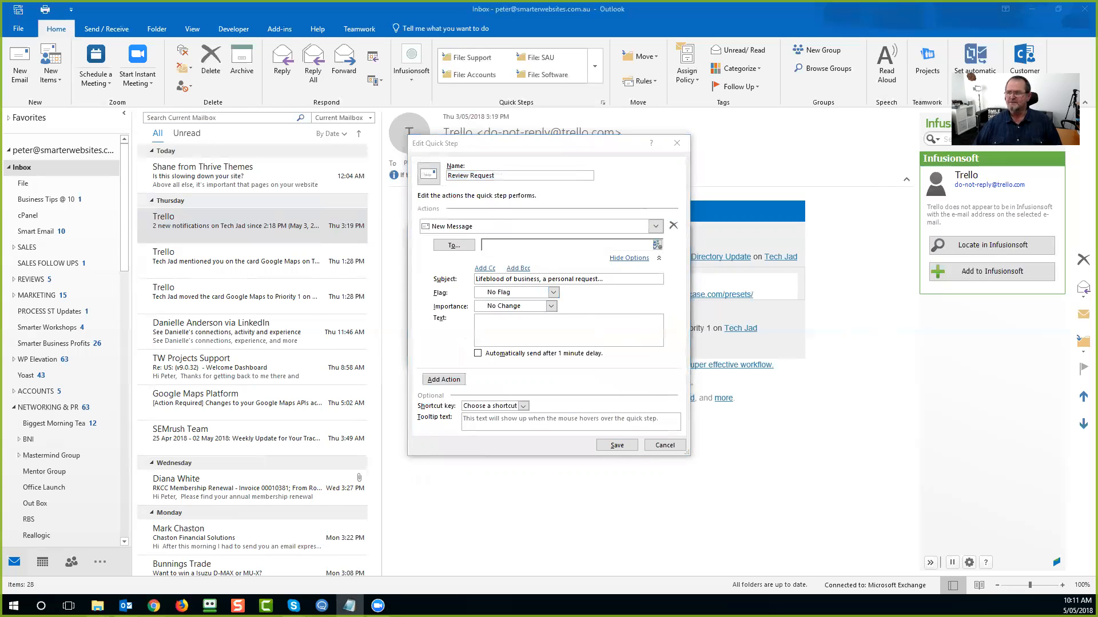
{"action": "left_click", "coordinate": [519, 322]}
{"action": "key", "text": "ctrl+v"}
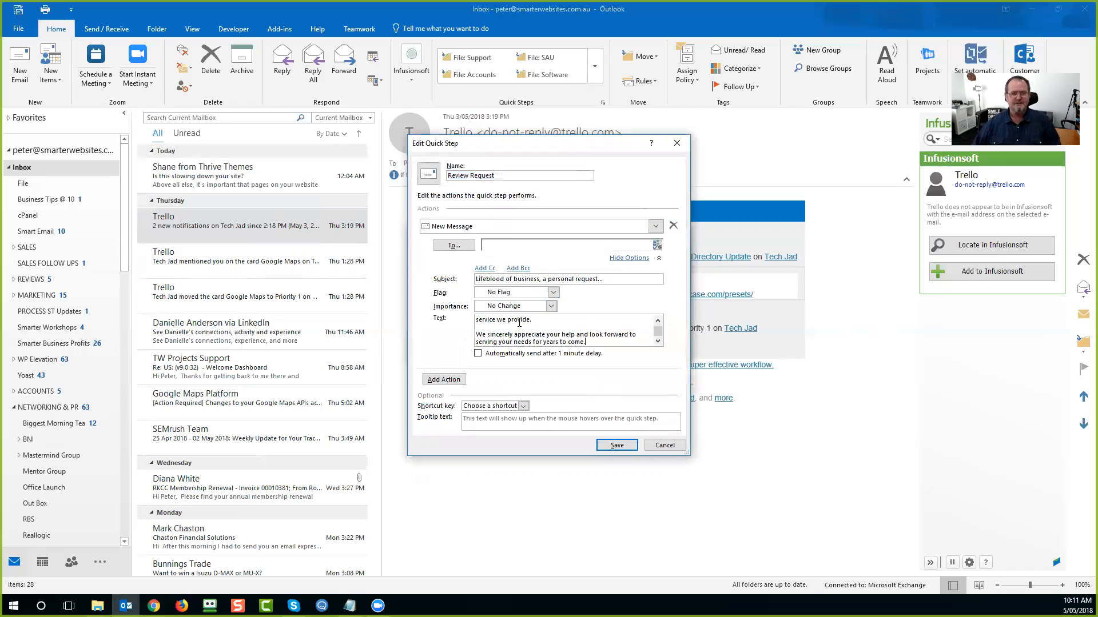
Step: Set the quick step message's importance to High
{"action": "left_click", "coordinate": [551, 307]}
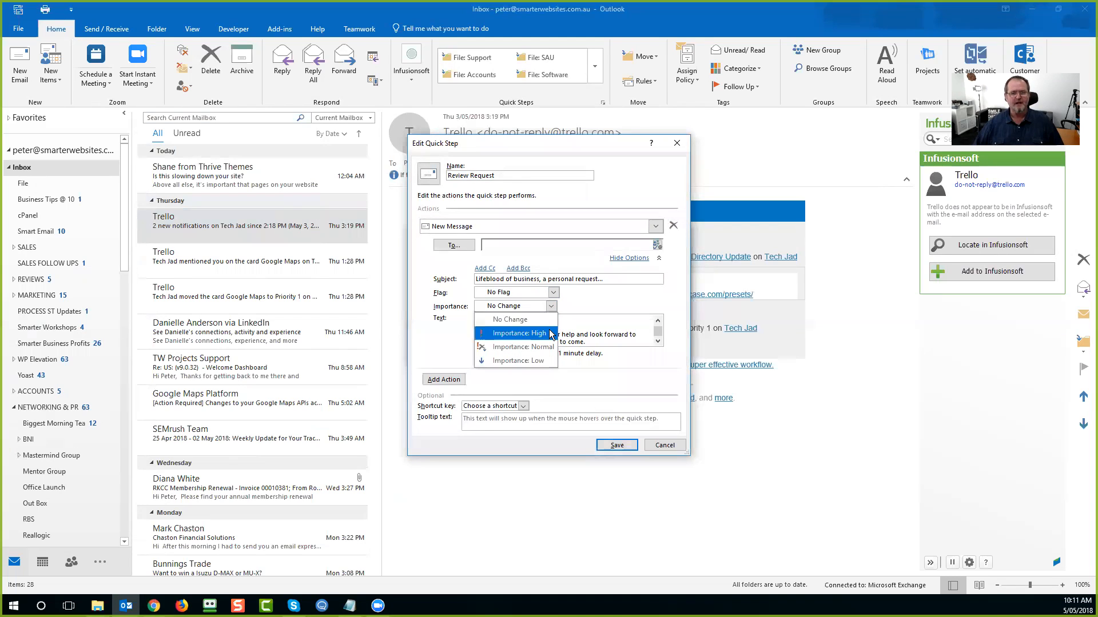
{"action": "left_click", "coordinate": [550, 334]}
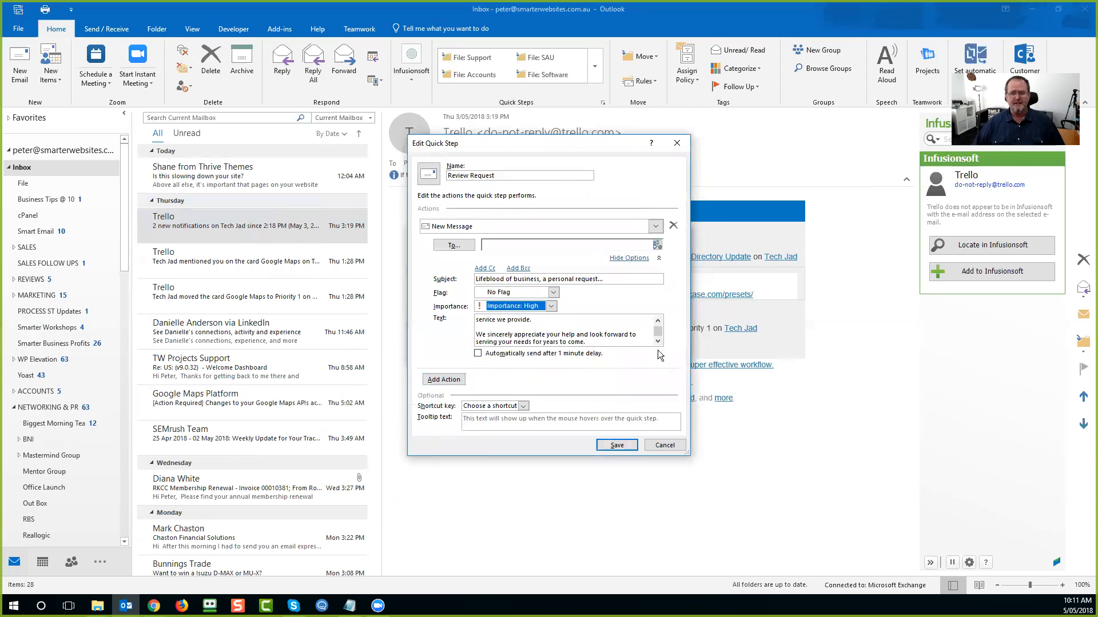
{"action": "scroll", "coordinate": [623, 336], "scroll_direction": "up", "scroll_amount": 1}
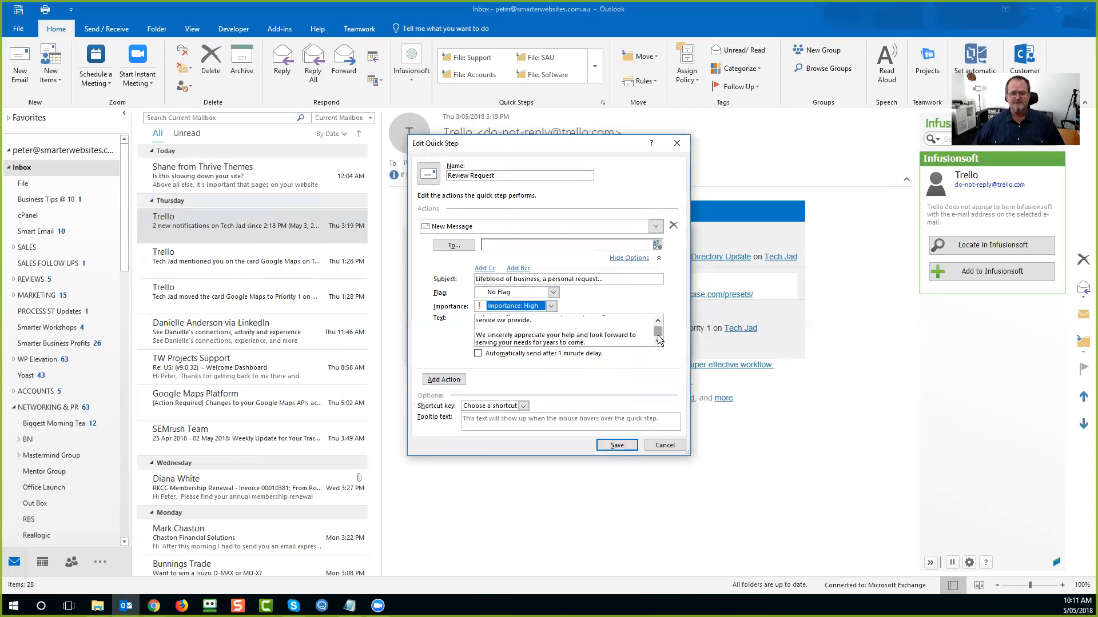
Step: Save the Review Request quick step and run it to create its prepared message
{"action": "left_click", "coordinate": [617, 445]}
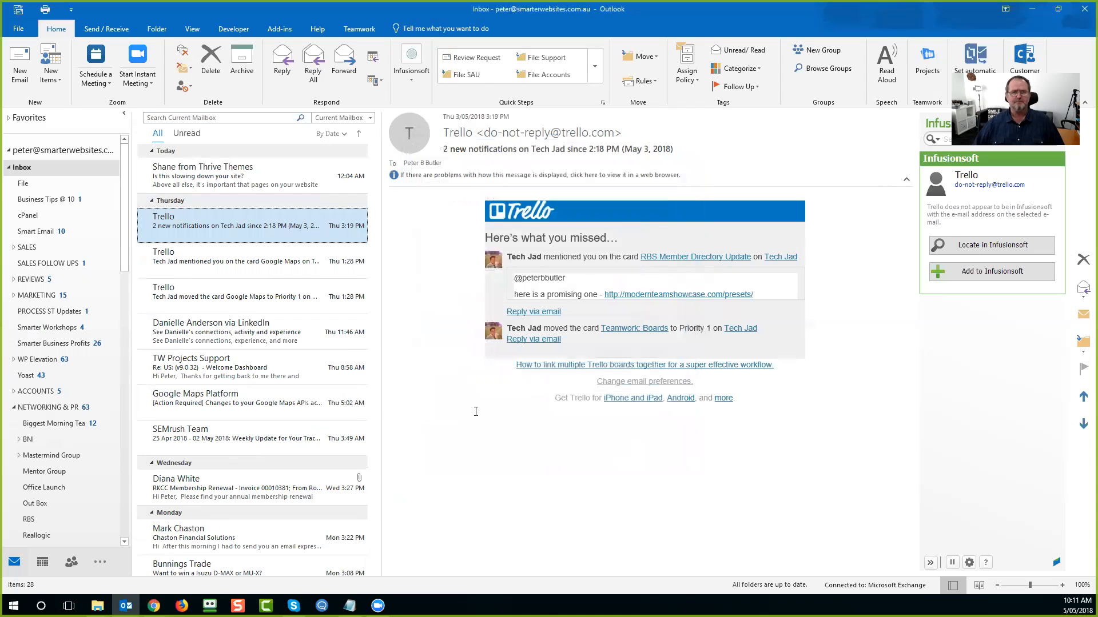
{"action": "left_click", "coordinate": [477, 59]}
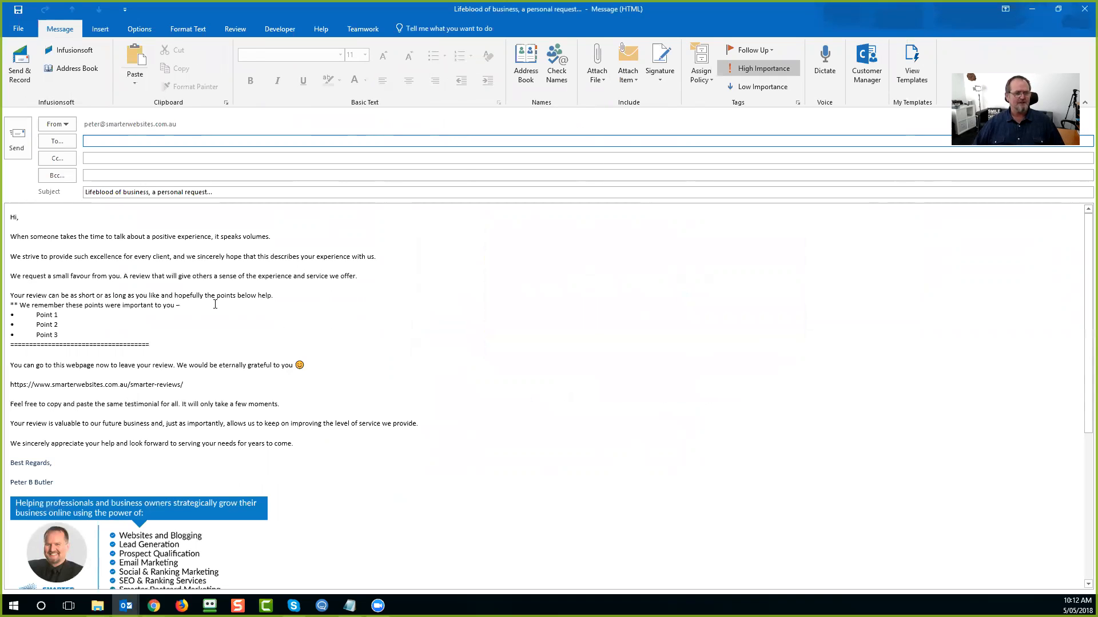
Step: Check the wording and review link in the prepared message, and close it without saving changes
{"action": "left_click", "coordinate": [161, 295]}
{"action": "left_click", "coordinate": [44, 225]}
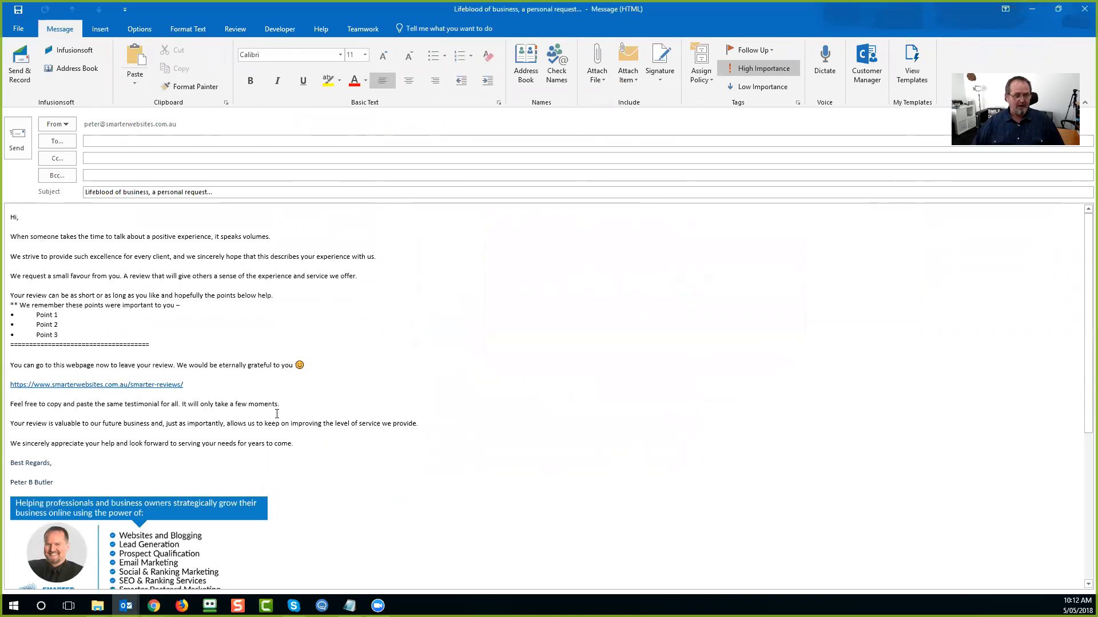
{"action": "left_click", "coordinate": [1084, 9]}
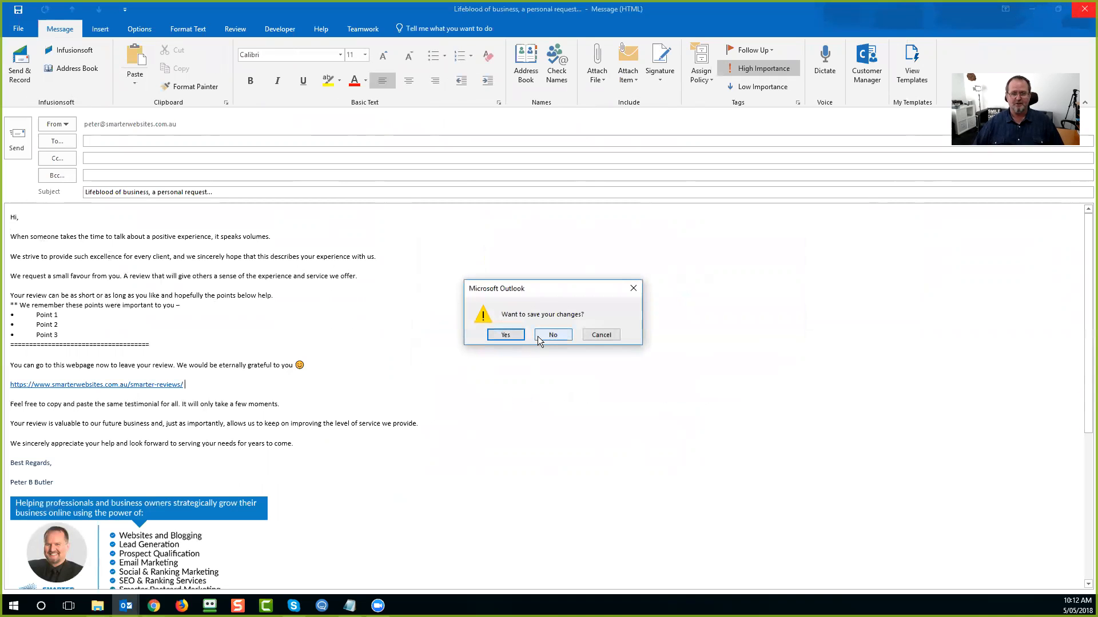
{"action": "left_click", "coordinate": [538, 336]}
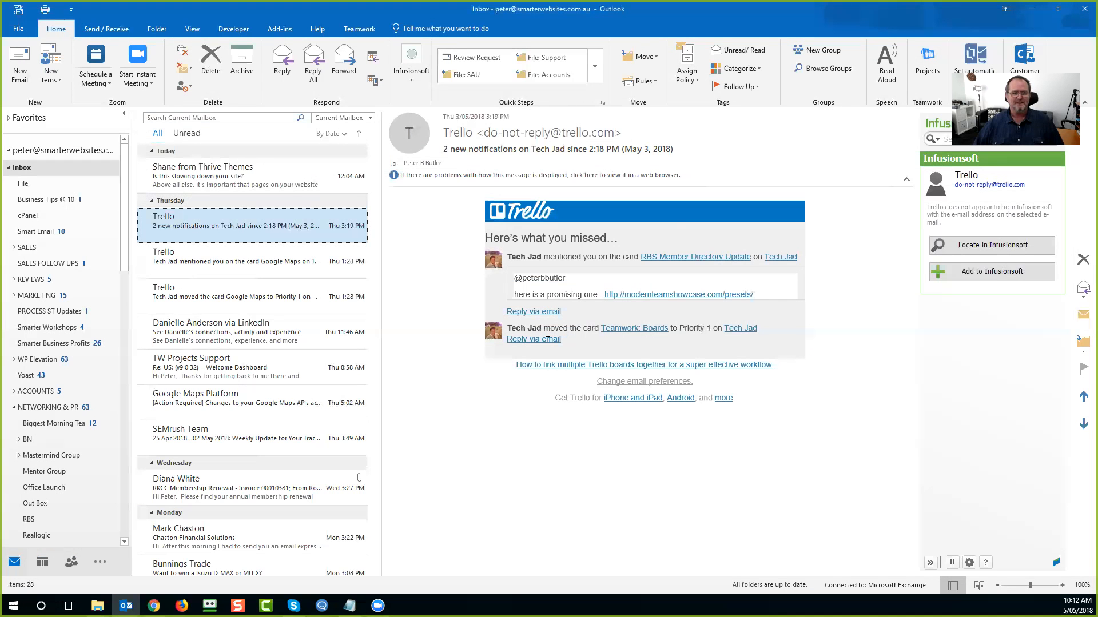
Step: Start a new "Move to Folder" quick step and examine the destination folders it offers
{"action": "left_click", "coordinate": [598, 75]}
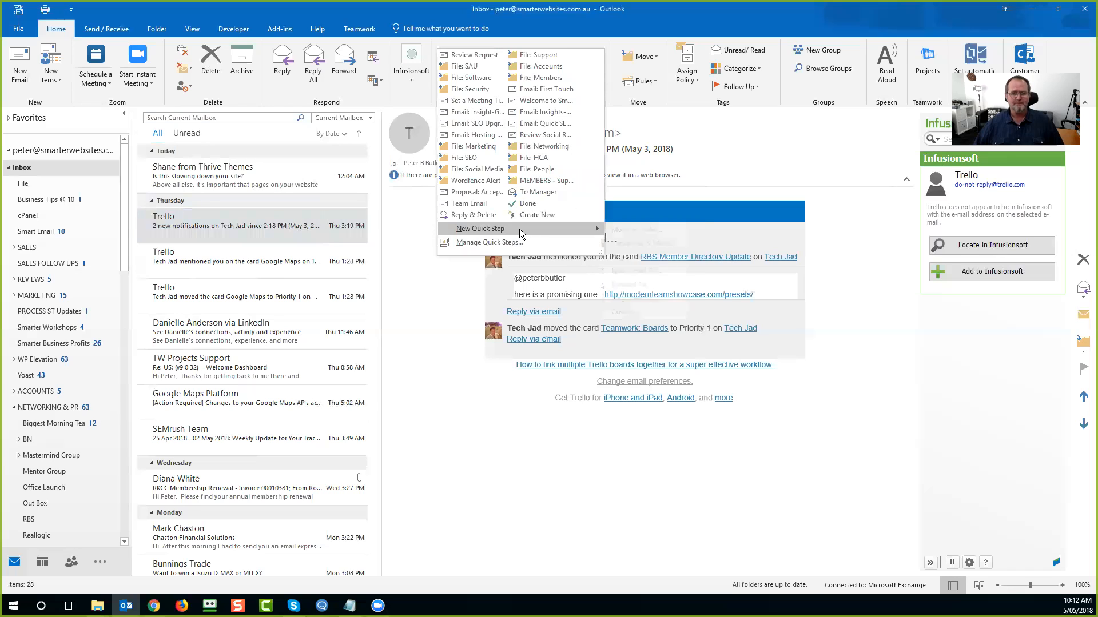
{"action": "mouse_move", "coordinate": [519, 229]}
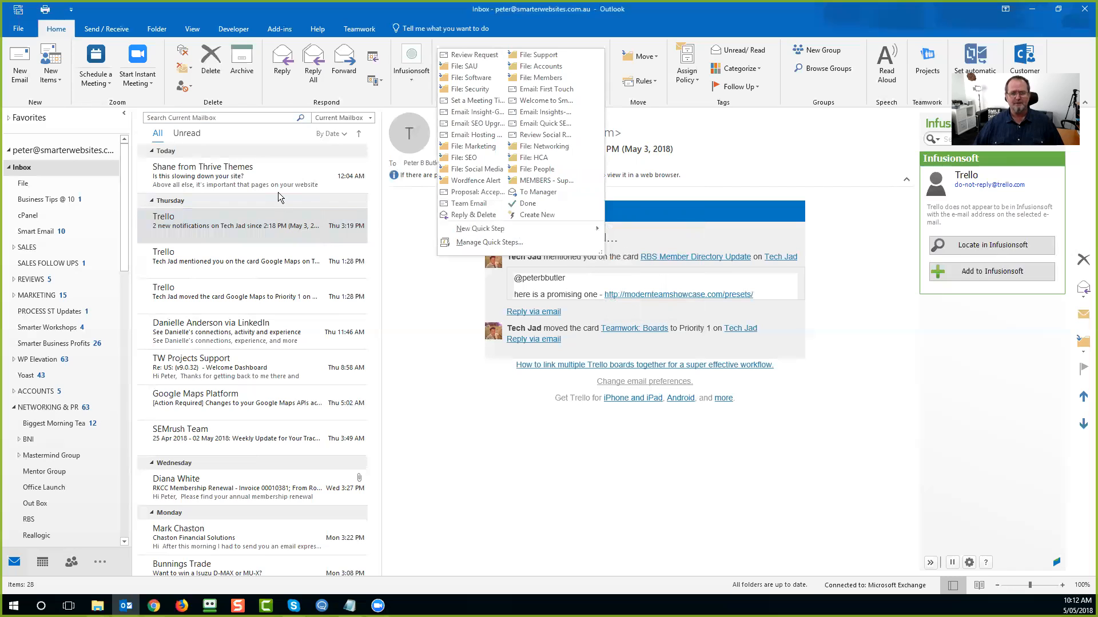
{"action": "mouse_move", "coordinate": [478, 230]}
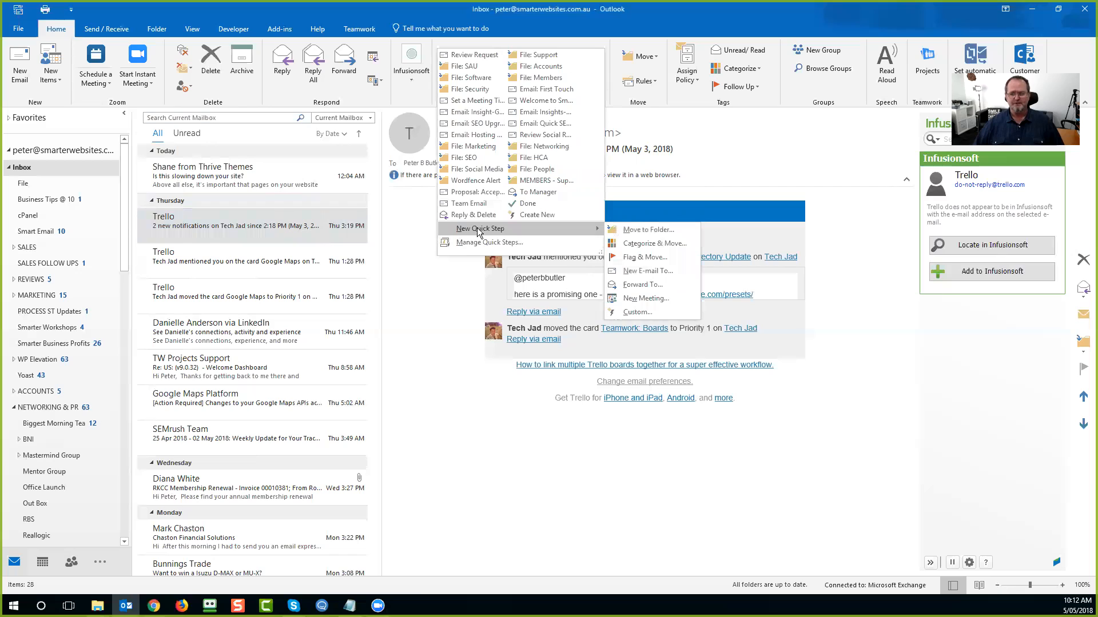
{"action": "left_click", "coordinate": [642, 231]}
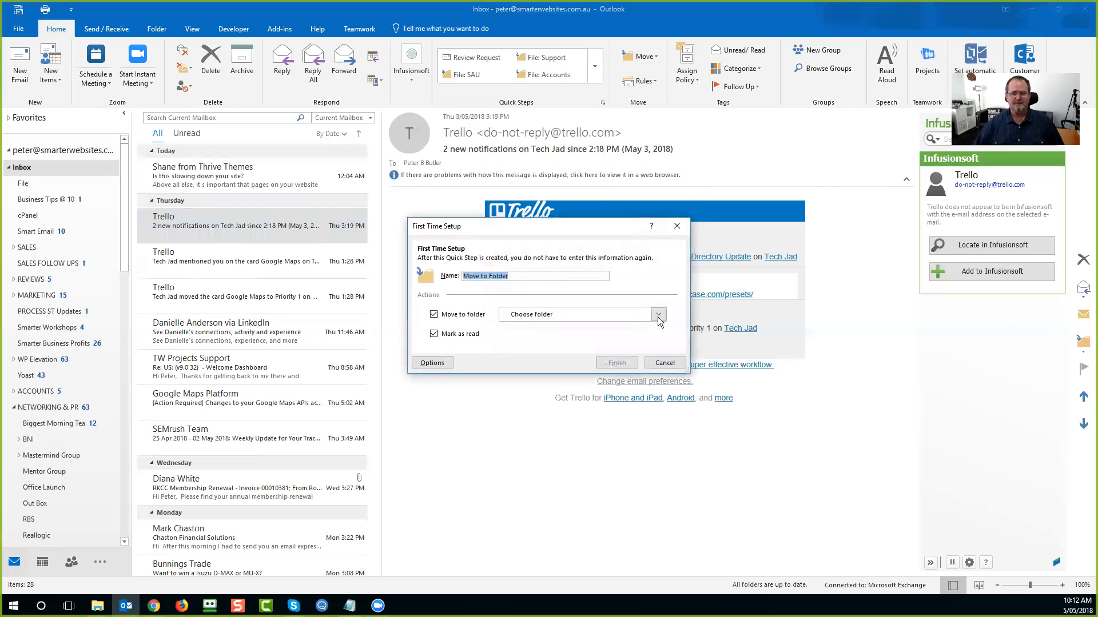
{"action": "left_click", "coordinate": [635, 316]}
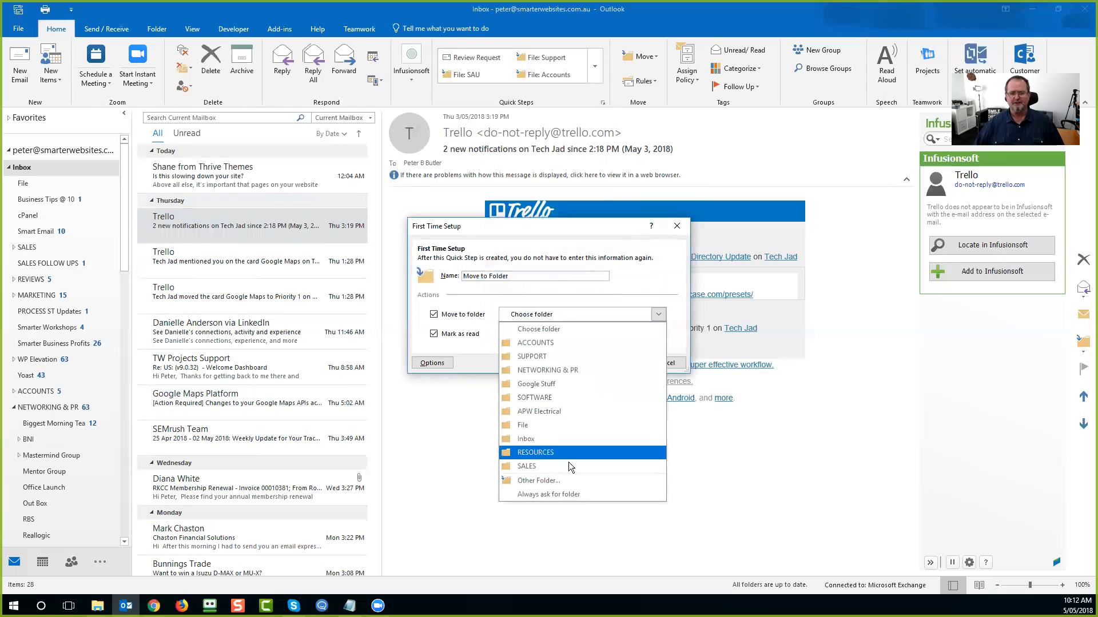
{"action": "left_click", "coordinate": [631, 313]}
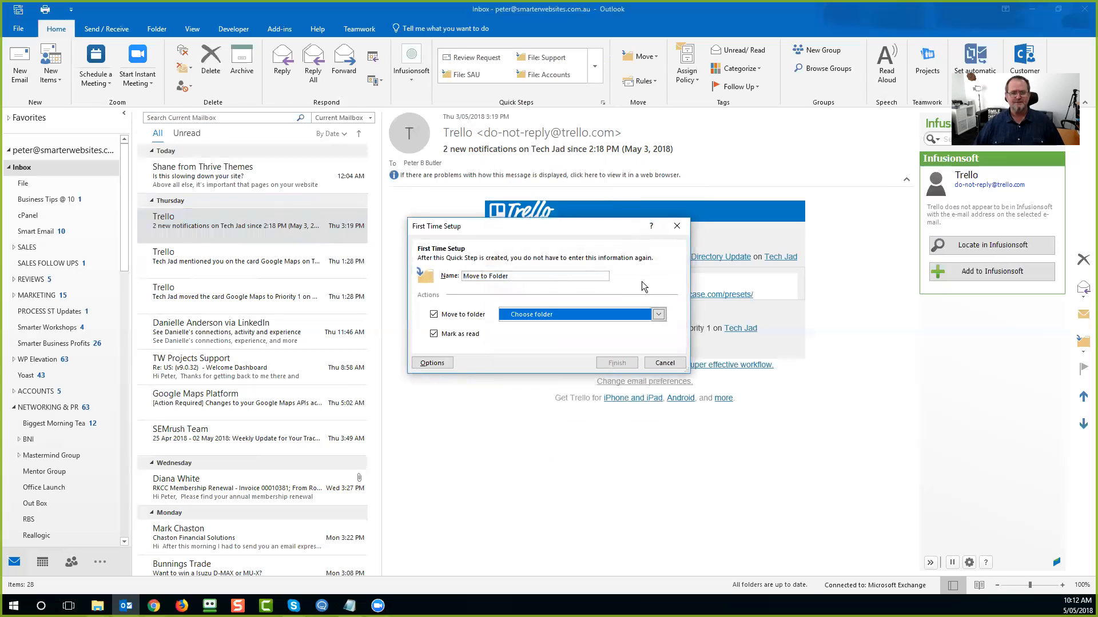
Step: Examine the Mark as read option and full settings of the Move to Folder quick step, and cancel its creation
{"action": "left_click", "coordinate": [435, 335]}
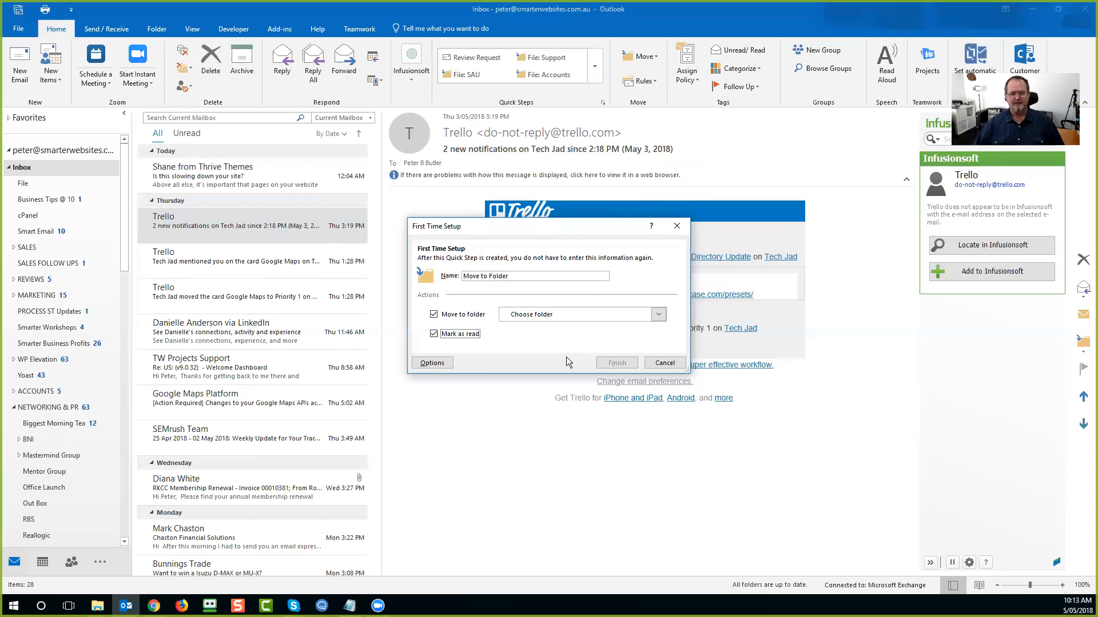
{"action": "left_click", "coordinate": [442, 366]}
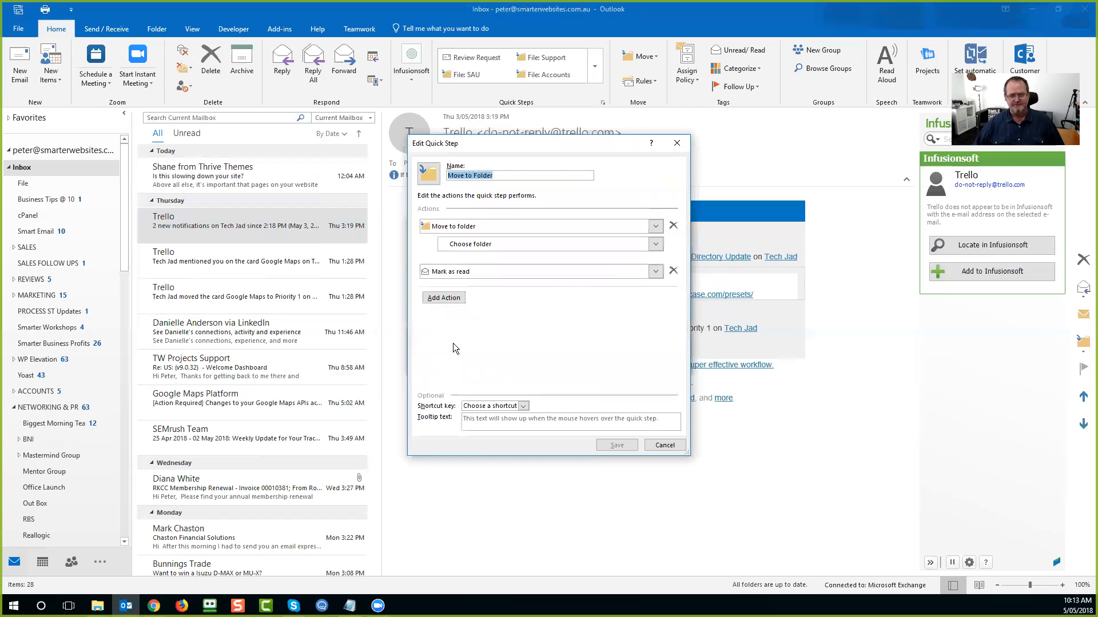
{"action": "left_click", "coordinate": [676, 143]}
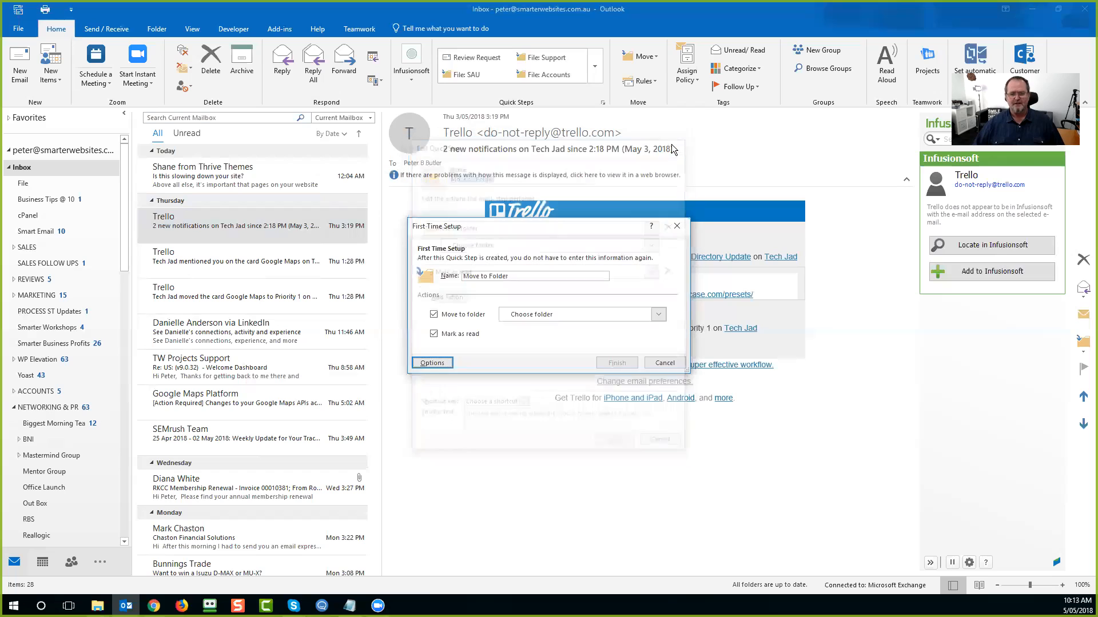
{"action": "left_click", "coordinate": [656, 363]}
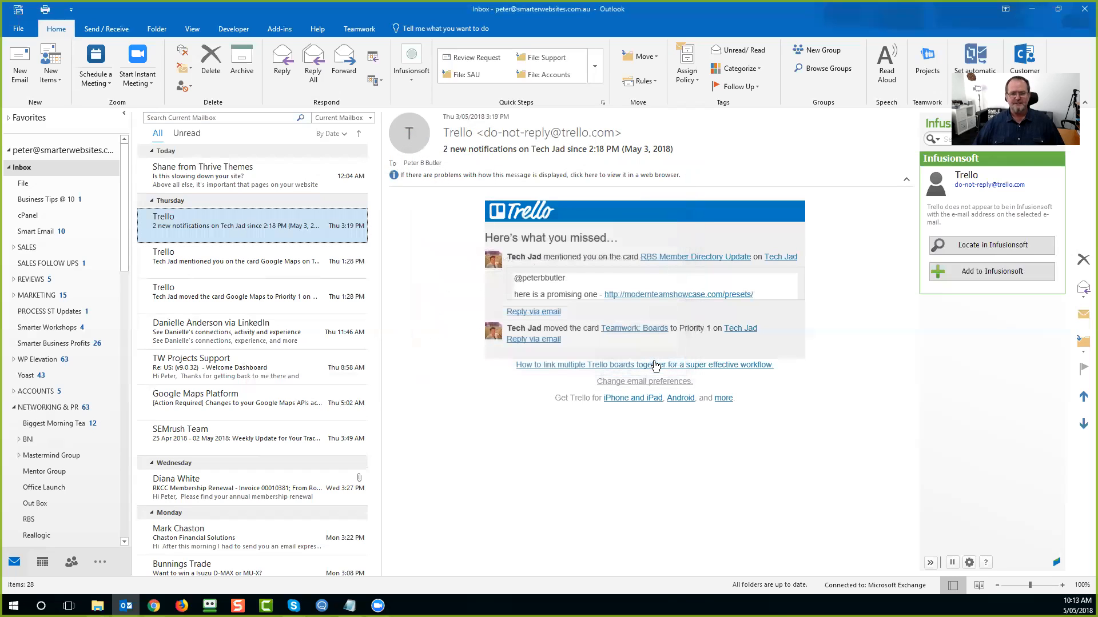